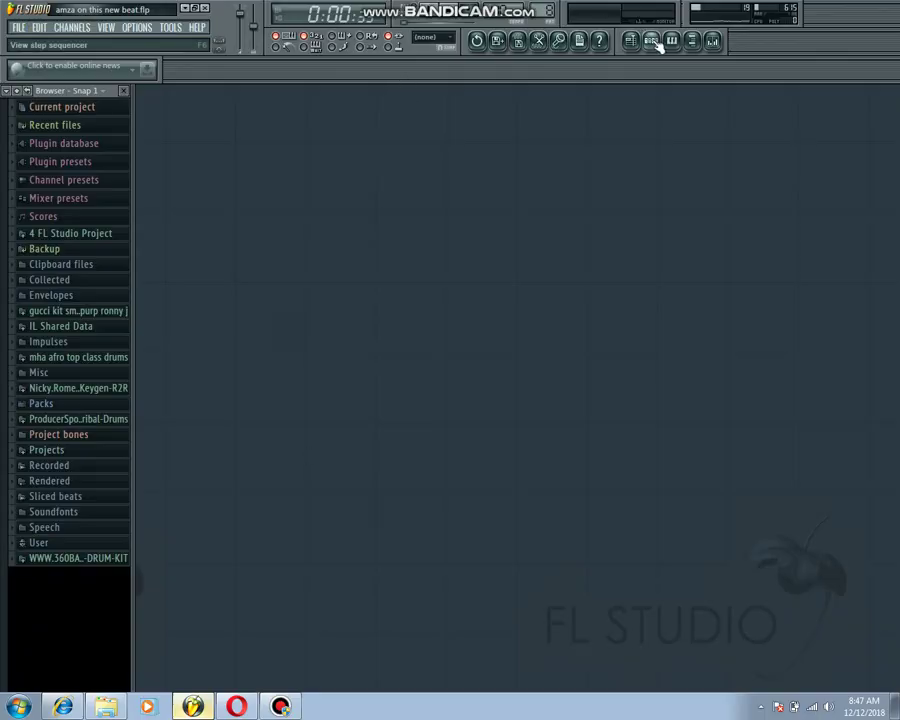
# Show the step sequencer on the keys pattern, enlarge it to list more channels, and start playback
pyautogui.click(652, 41)
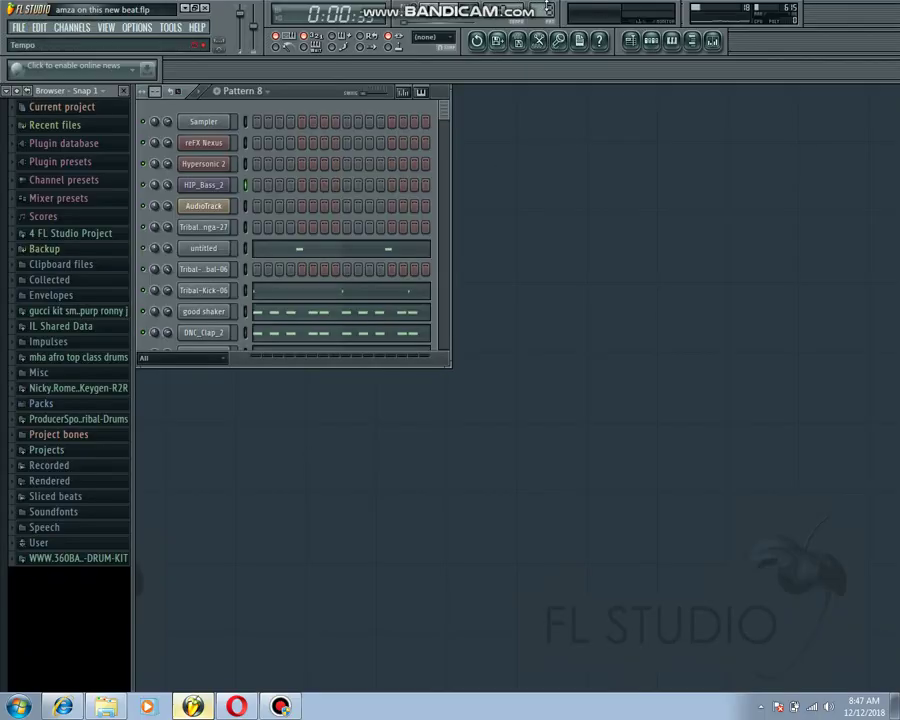
pyautogui.press('KP_Subtract')
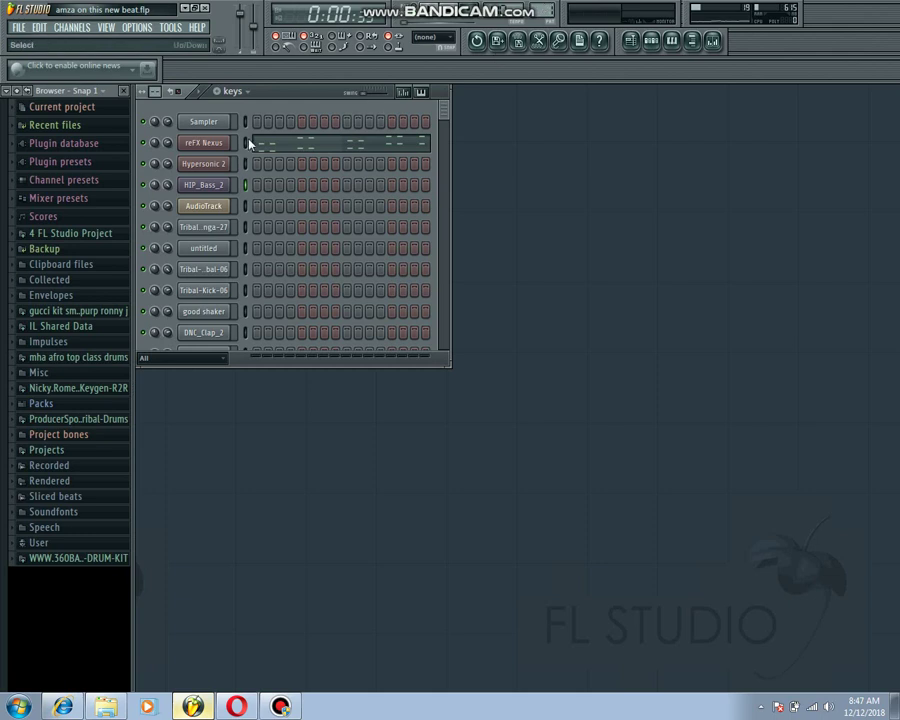
pyautogui.moveTo(330, 367); pyautogui.dragTo(311, 541)
pyautogui.click(200, 97)
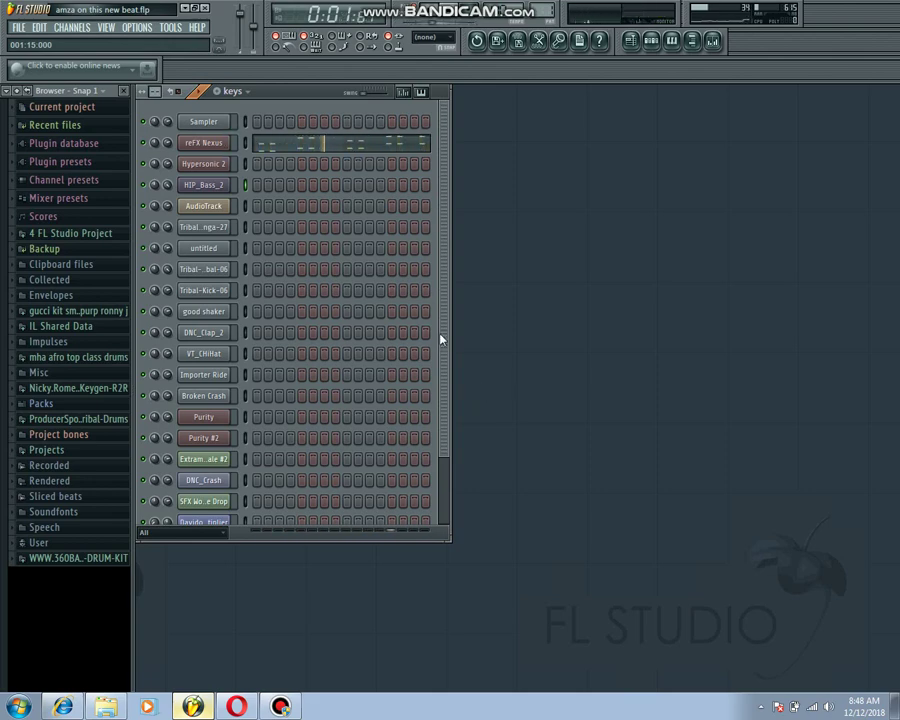
# View the reFX Nexus notes of the keys pattern zoomed out in the piano roll, removing the stray C8 note
pyautogui.click(350, 147)
pyautogui.click(362, 146)
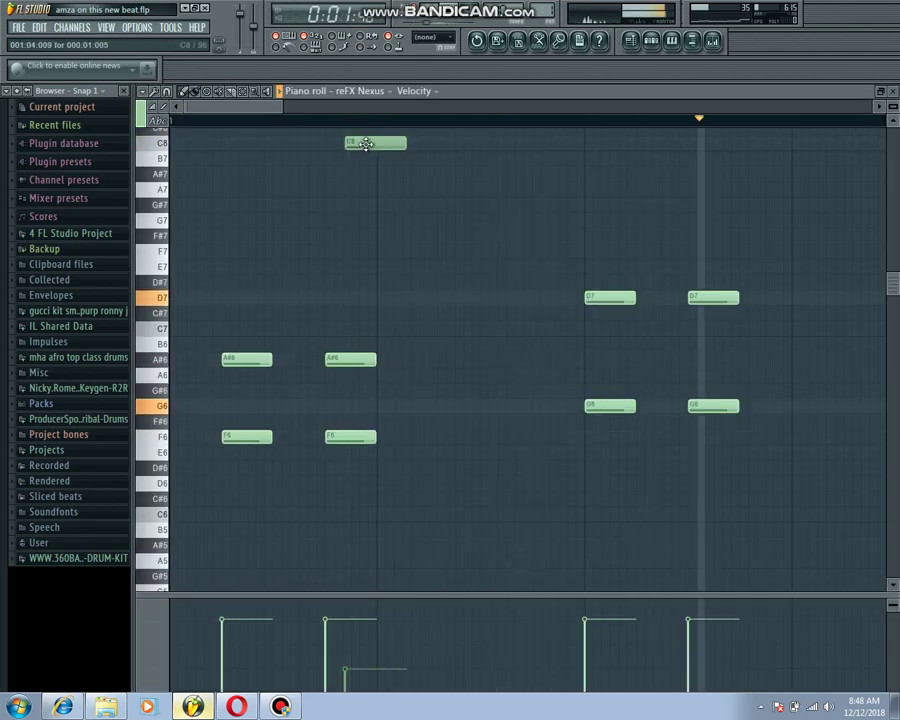
pyautogui.rightClick(370, 148)
pyautogui.moveTo(283, 104); pyautogui.dragTo(376, 96)
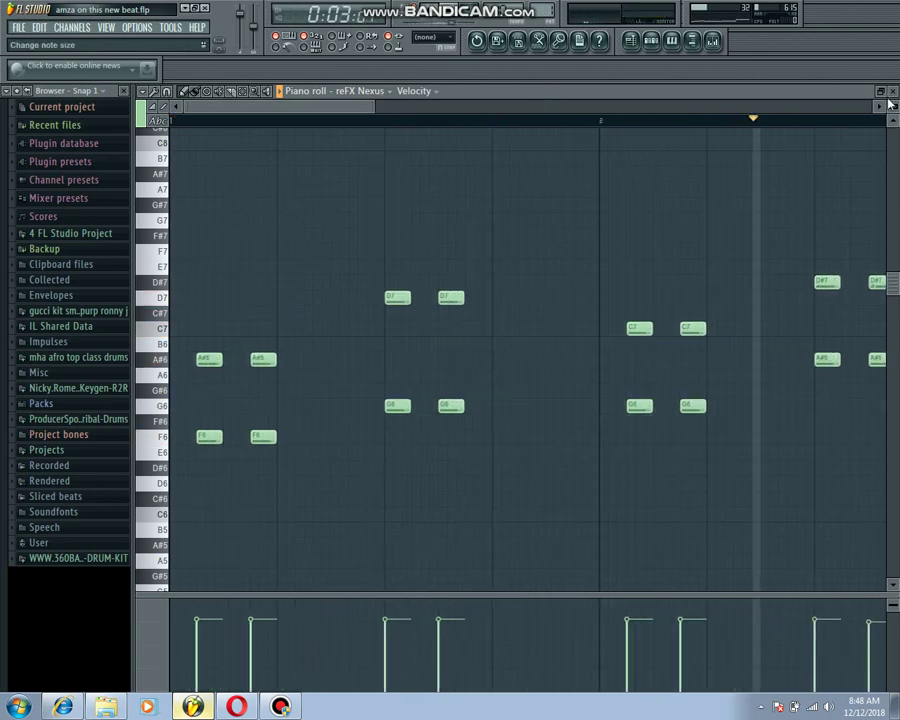
pyautogui.click(894, 92)
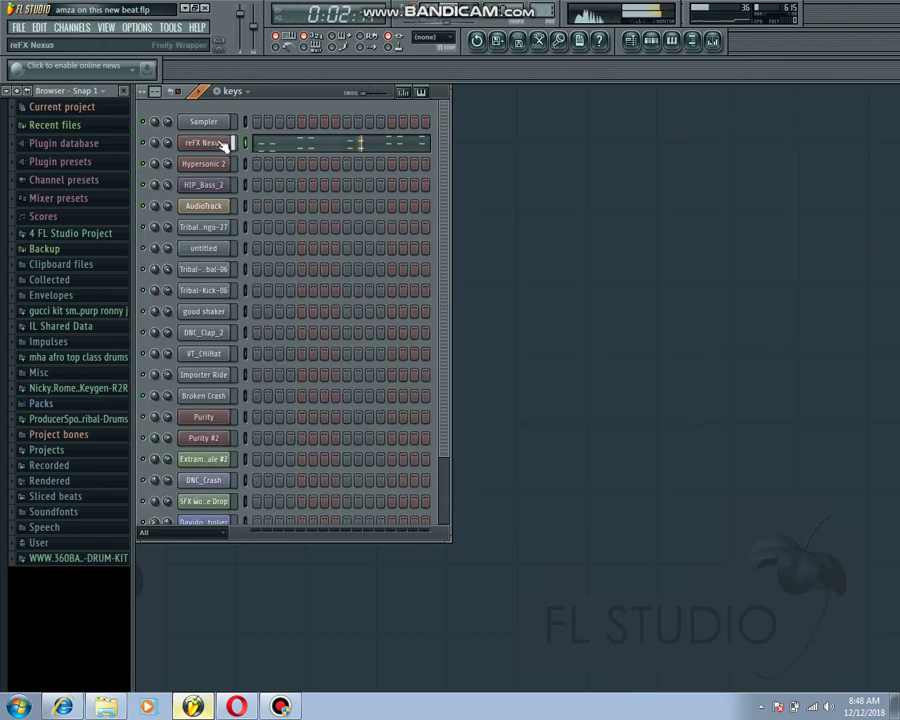
# Check which preset the reFX Nexus channel uses, and close its plugin and channel settings windows
pyautogui.click(234, 147)
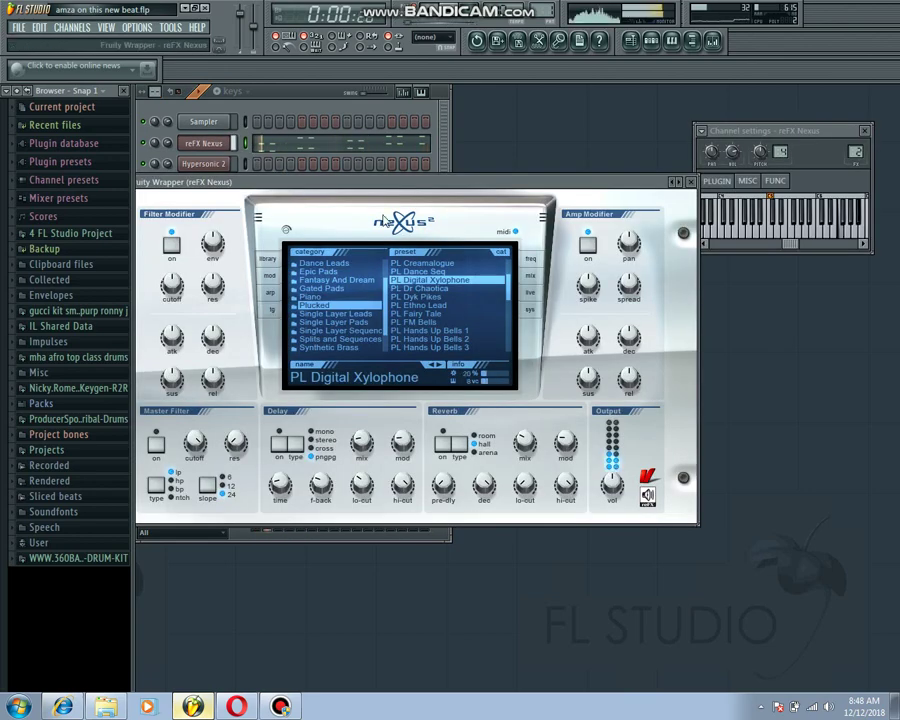
pyautogui.doubleClick(463, 187)
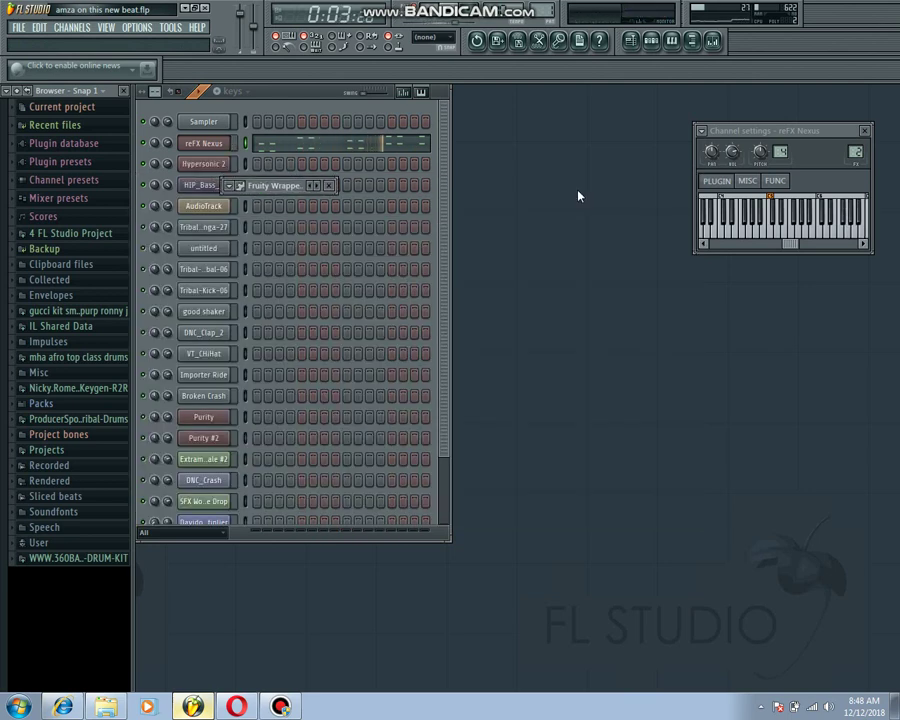
pyautogui.click(326, 187)
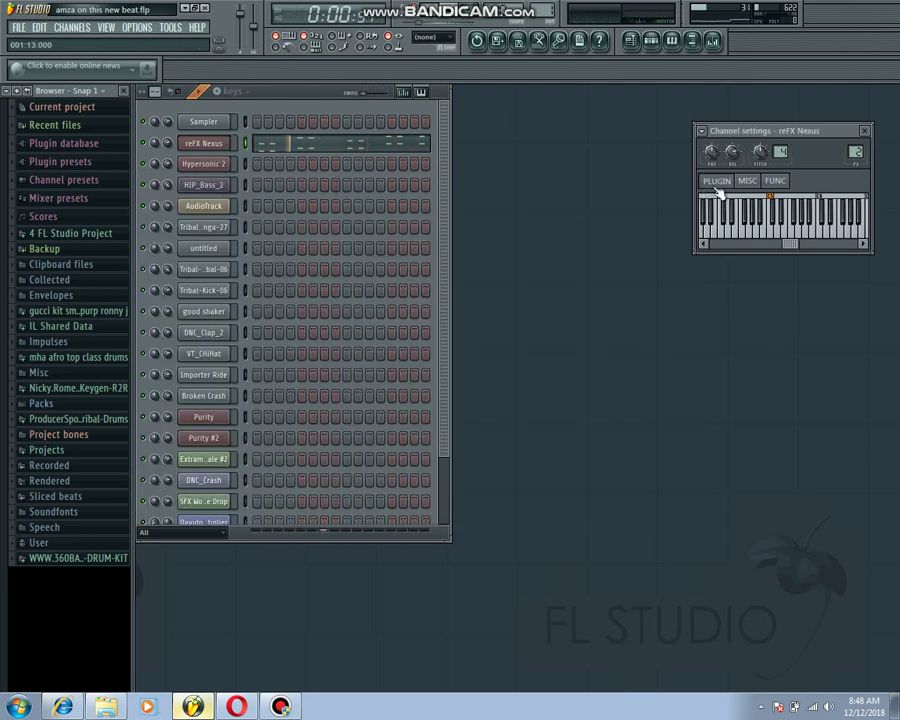
pyautogui.click(866, 131)
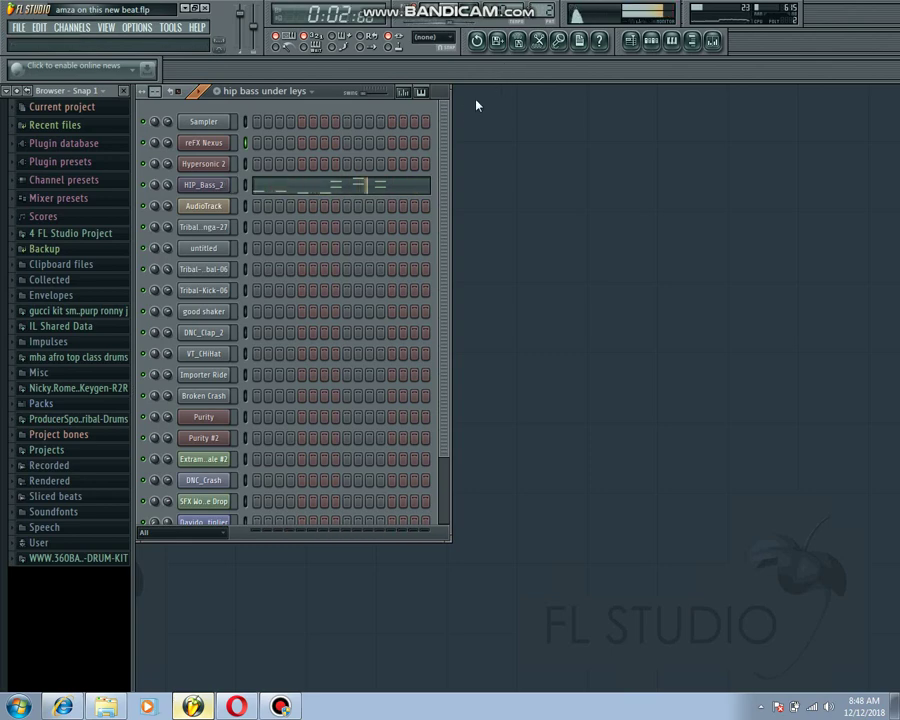
# Examine the HIP_Bass_2 notes in the hip bass under leys pattern, removing the stray E6 note, and check its channel settings
pyautogui.click(386, 185)
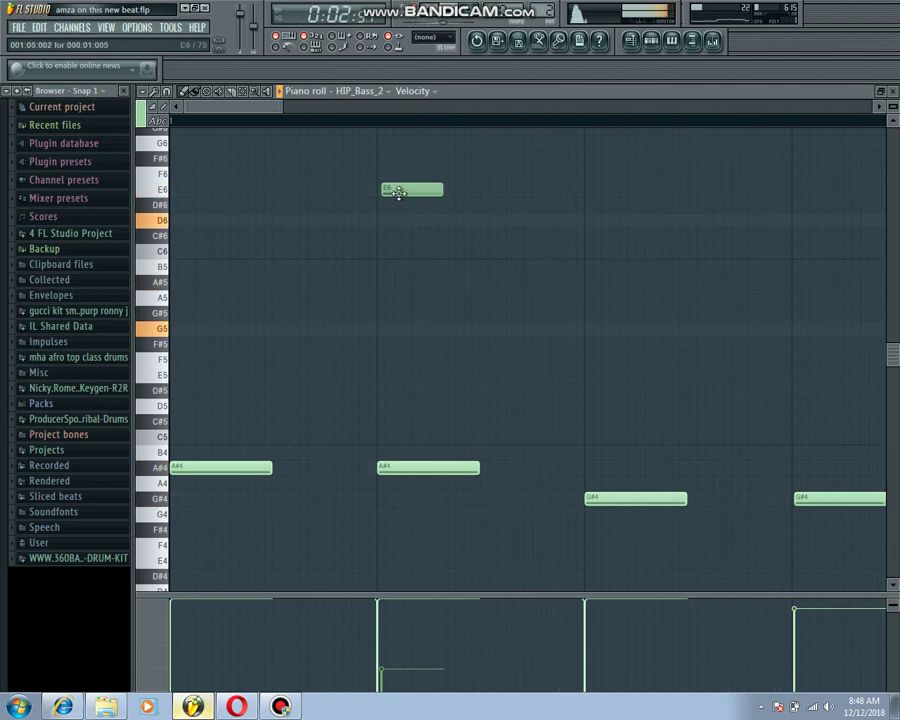
pyautogui.rightClick(399, 192)
pyautogui.moveTo(281, 106); pyautogui.dragTo(492, 133)
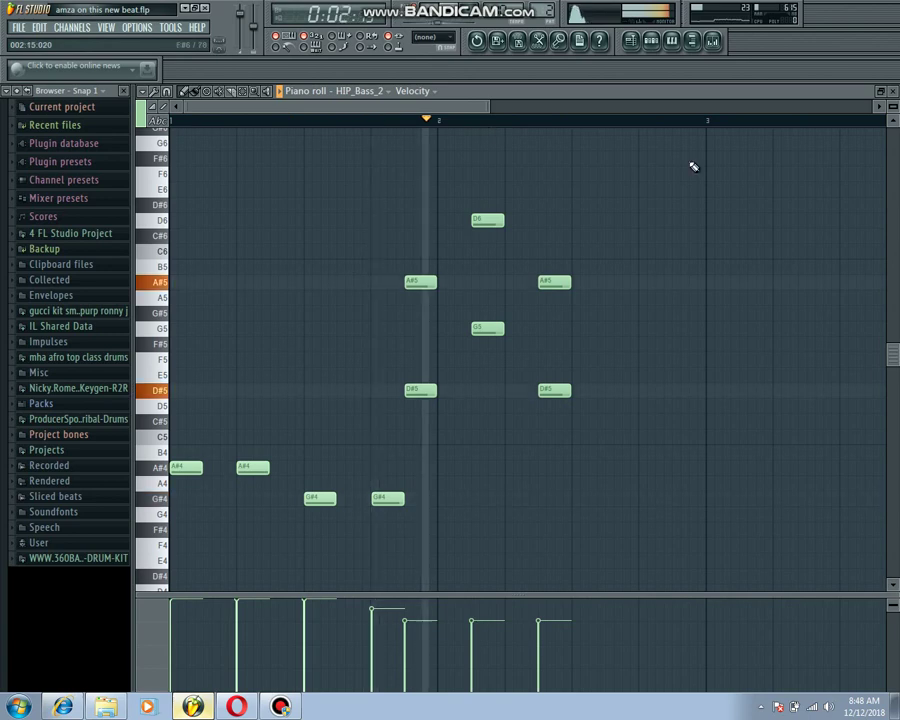
pyautogui.click(894, 90)
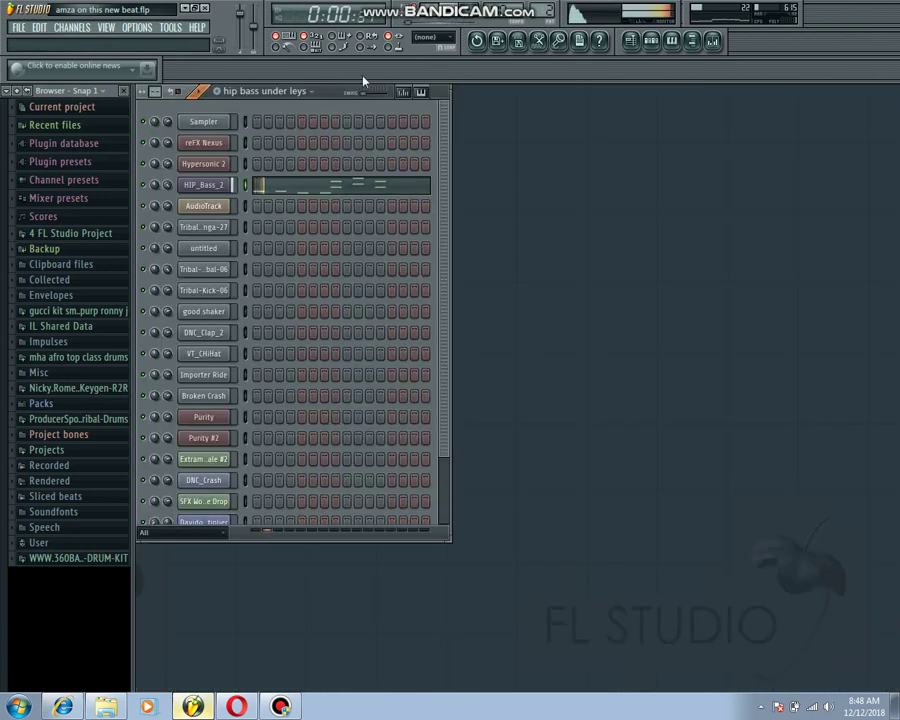
pyautogui.click(206, 186)
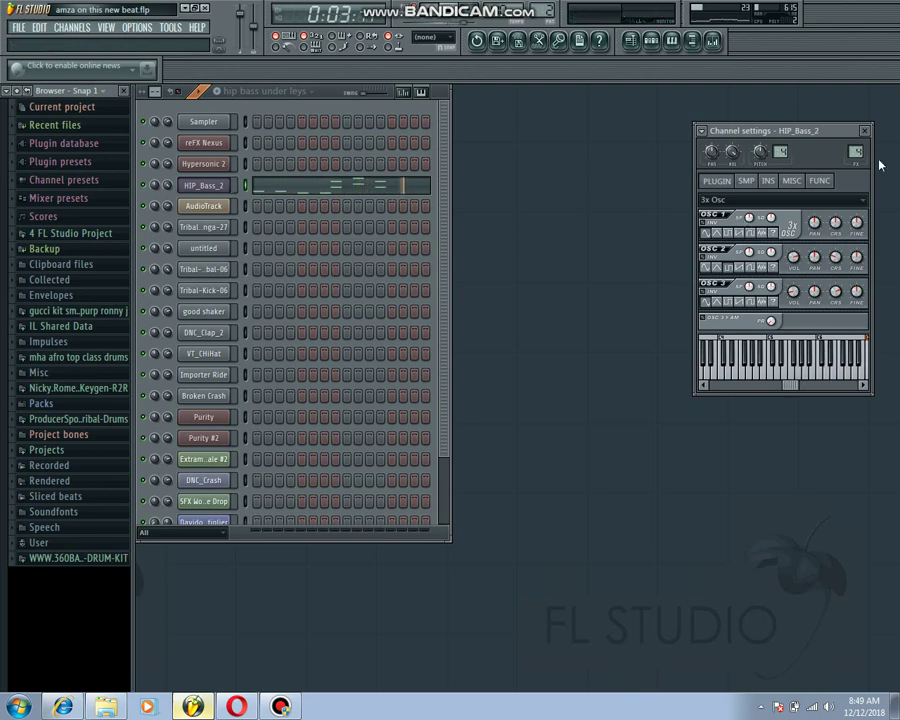
pyautogui.click(866, 131)
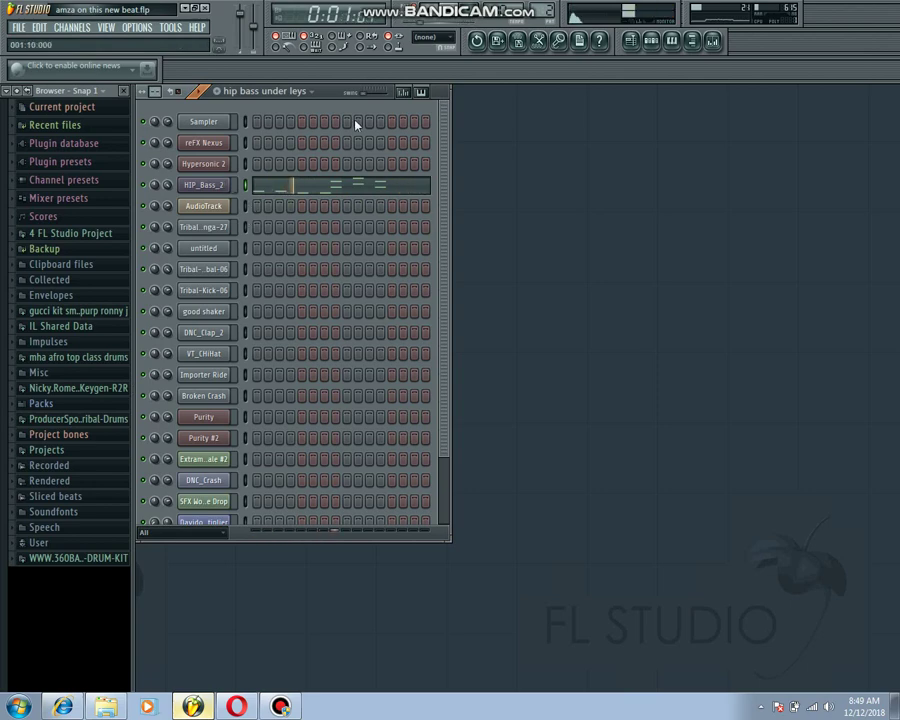
# Switch to the guitar keys pattern and view its Hypersonic 2 notes zoomed out, removing the stray B6 note
pyautogui.press('KP_Add')
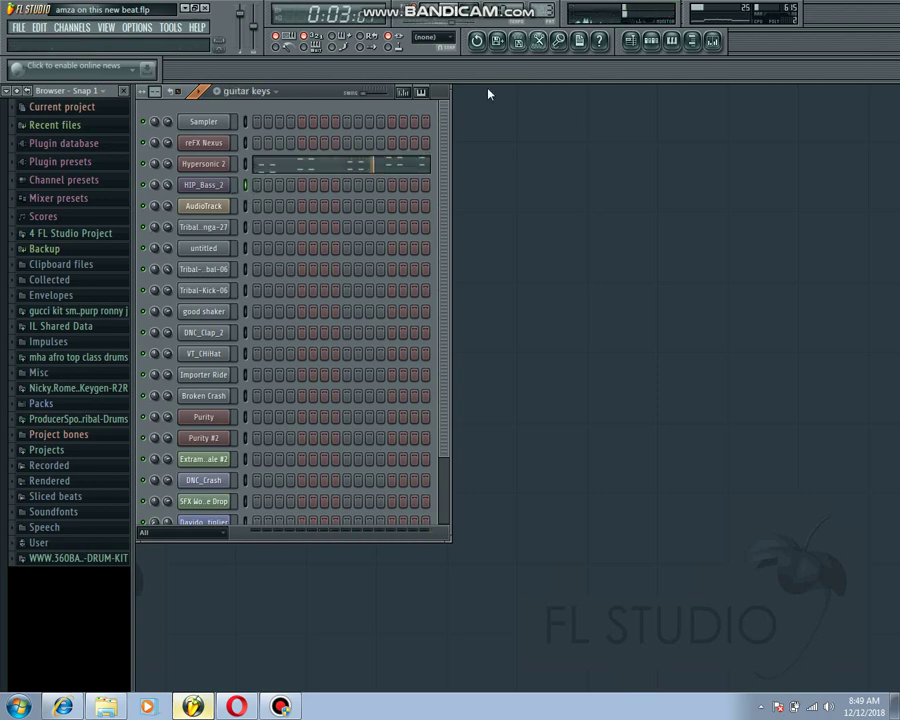
pyautogui.click(273, 170)
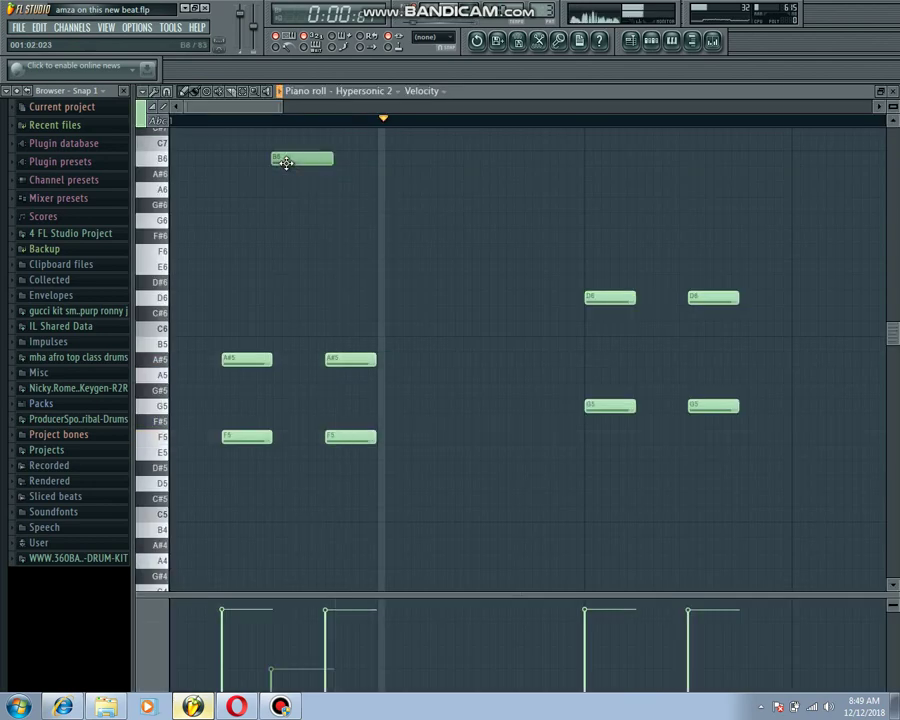
pyautogui.rightClick(326, 162)
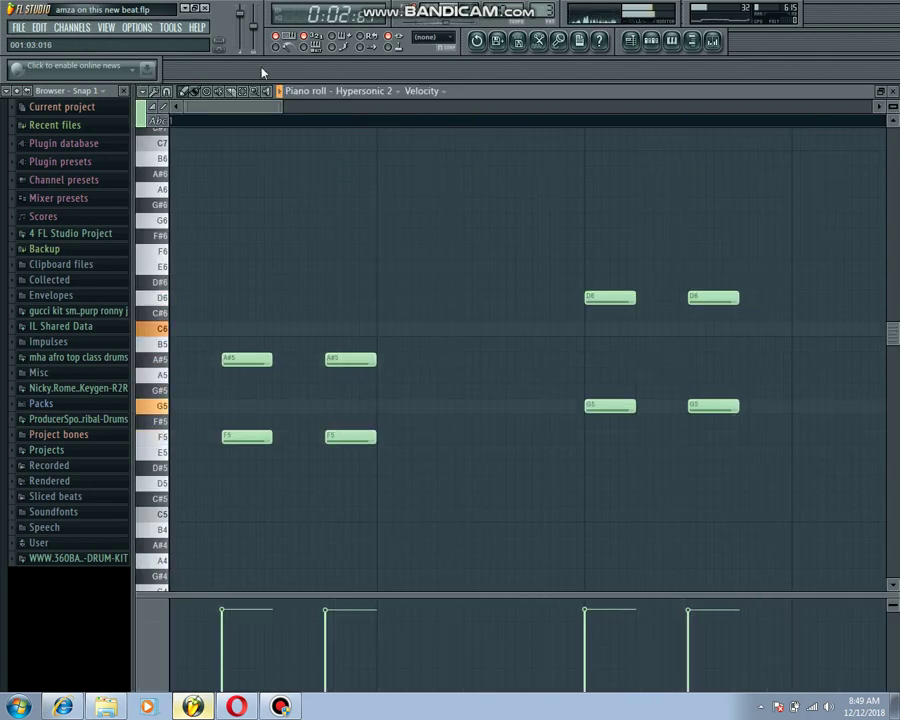
pyautogui.moveTo(283, 106); pyautogui.dragTo(492, 104)
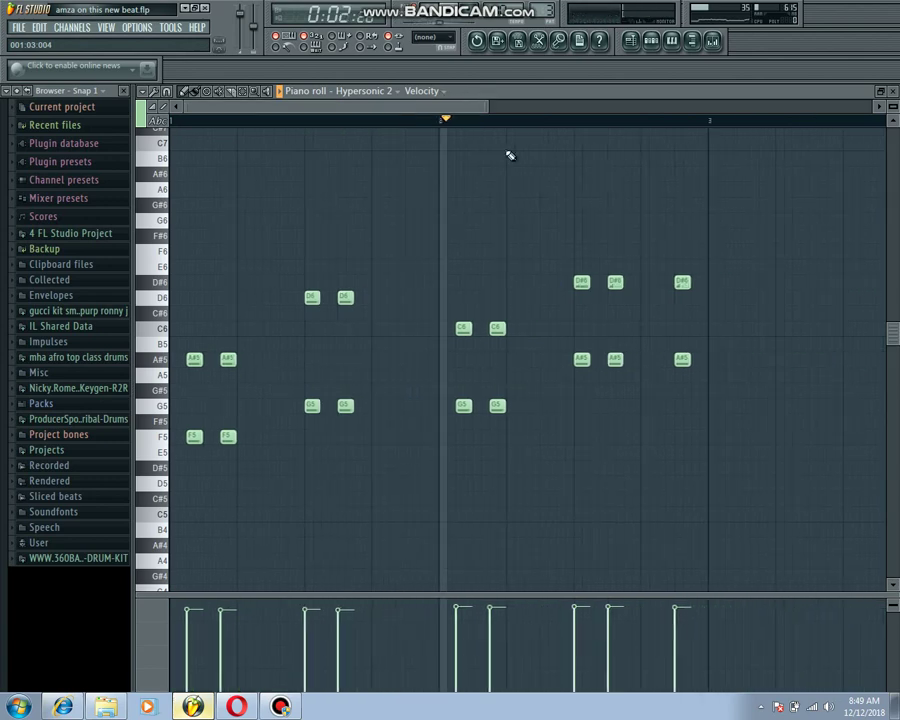
pyautogui.click(893, 101)
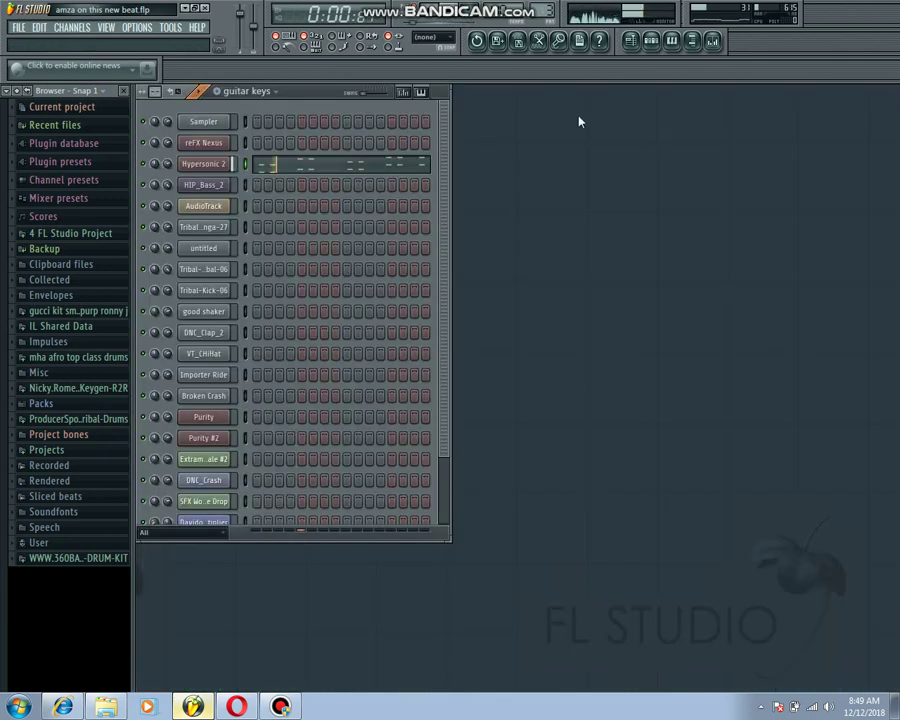
# Check which patch the Hypersonic 2 channel uses, and close its plugin and channel settings windows
pyautogui.click(200, 164)
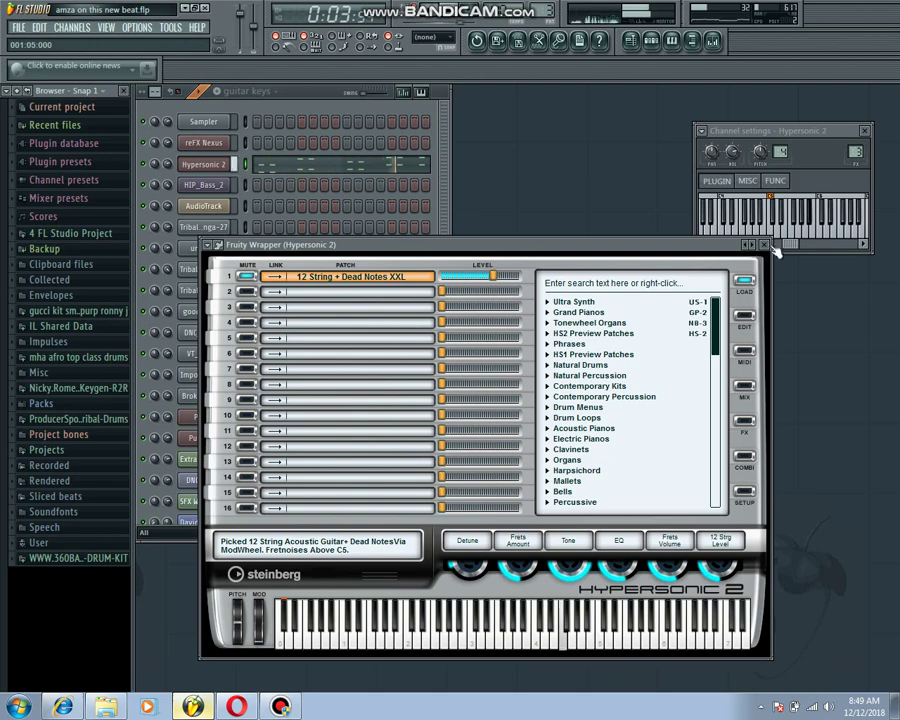
pyautogui.click(766, 245)
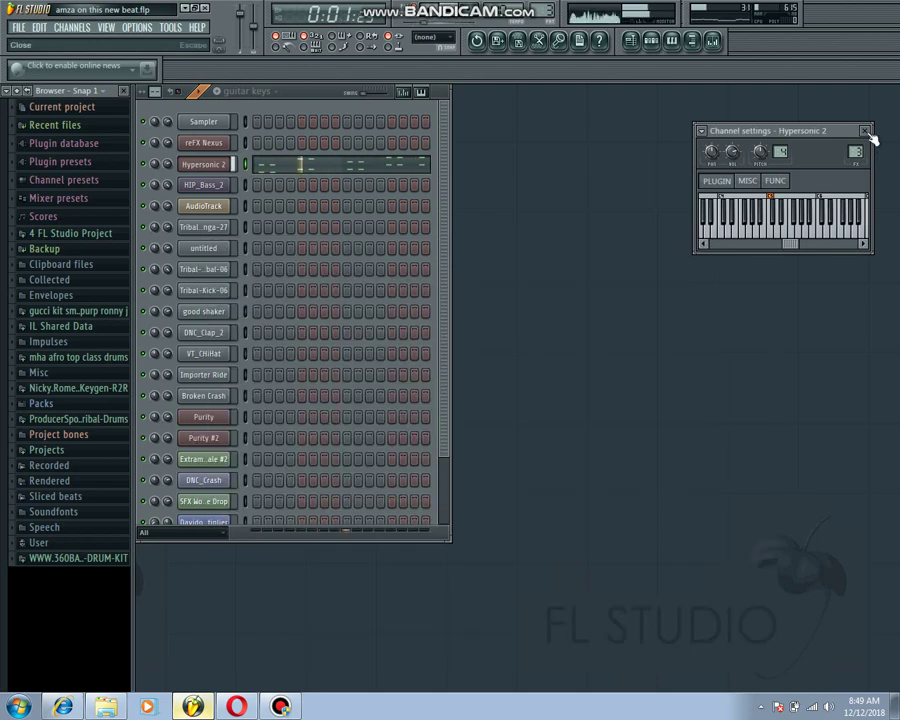
pyautogui.click(865, 130)
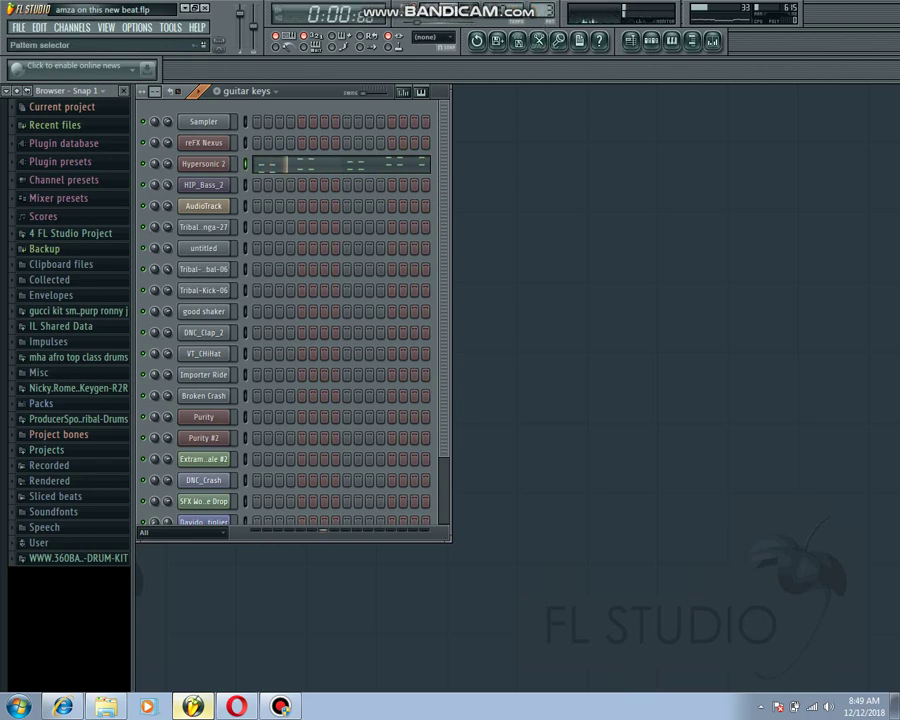
# Go past the risers 1 pattern to start kick and view the Tribal-Kick-06 piano roll, removing the stray F5 note
pyautogui.scroll(-1, 240, 91)
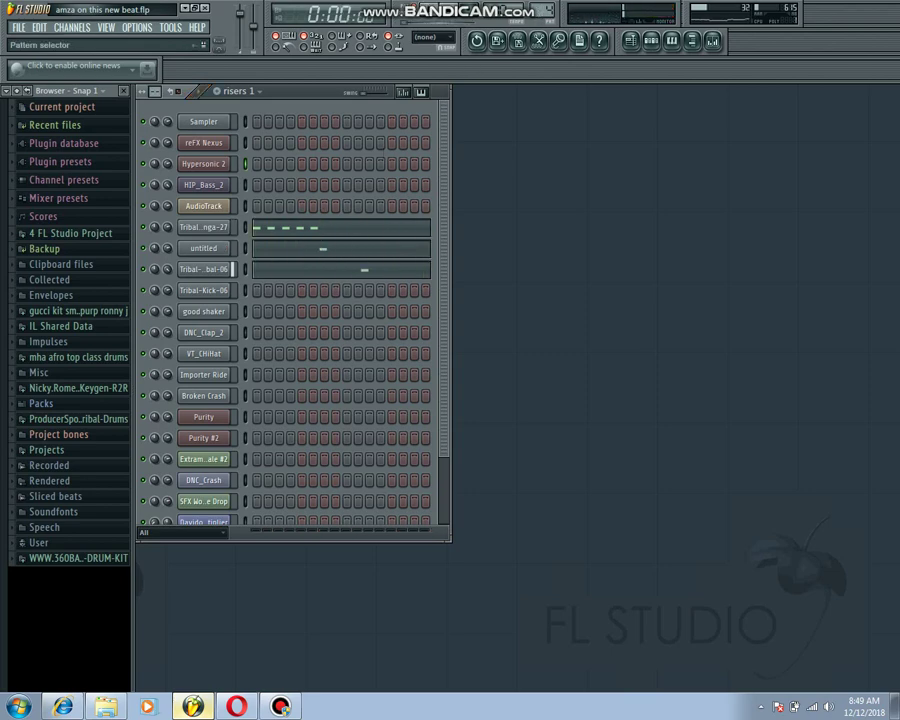
pyautogui.press('KP_Add')
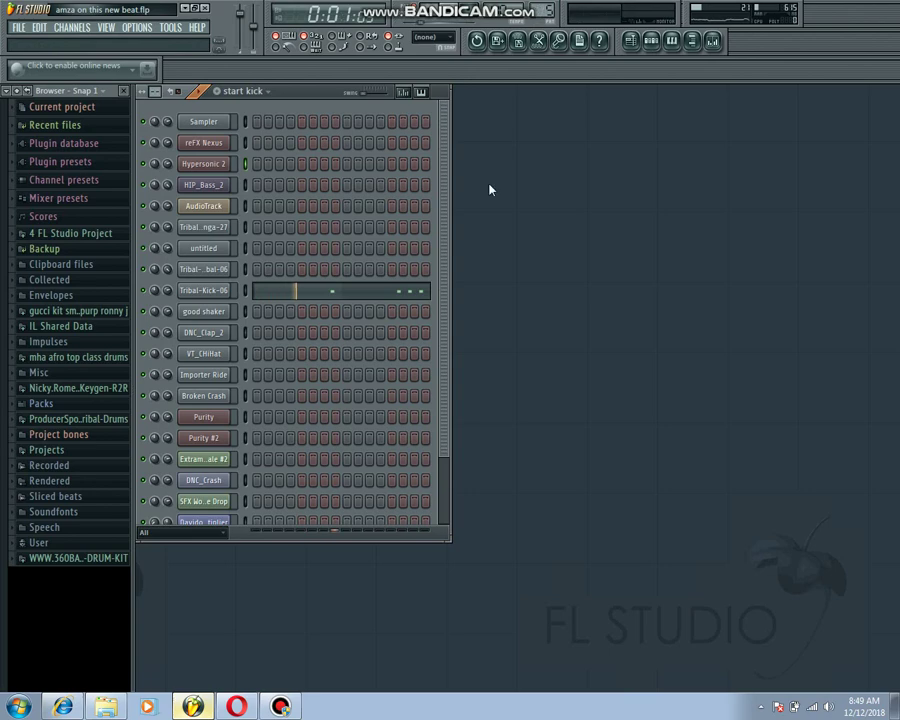
pyautogui.click(366, 290)
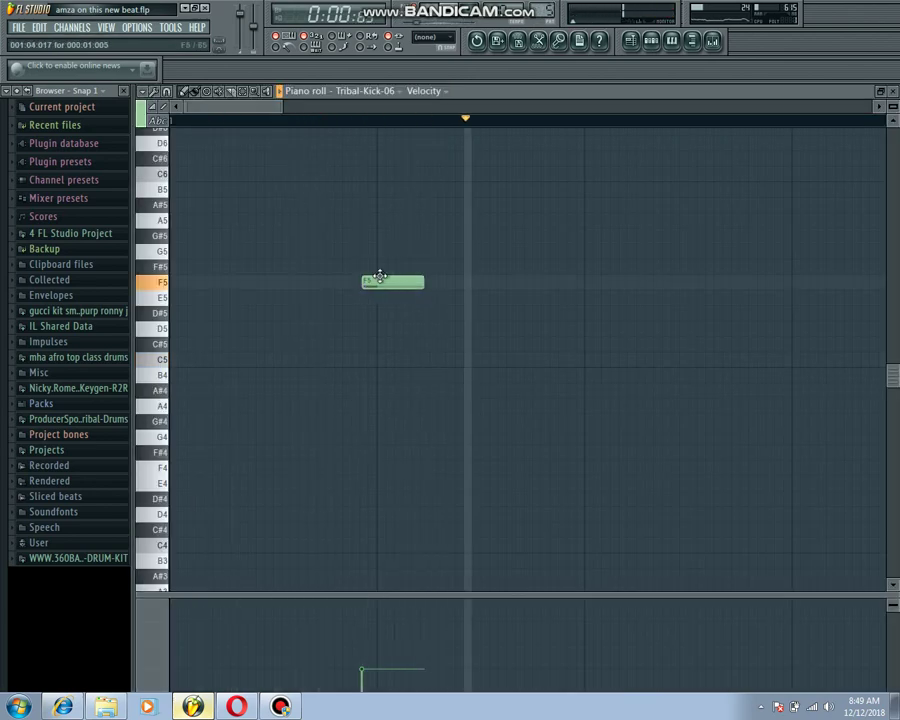
pyautogui.rightClick(369, 280)
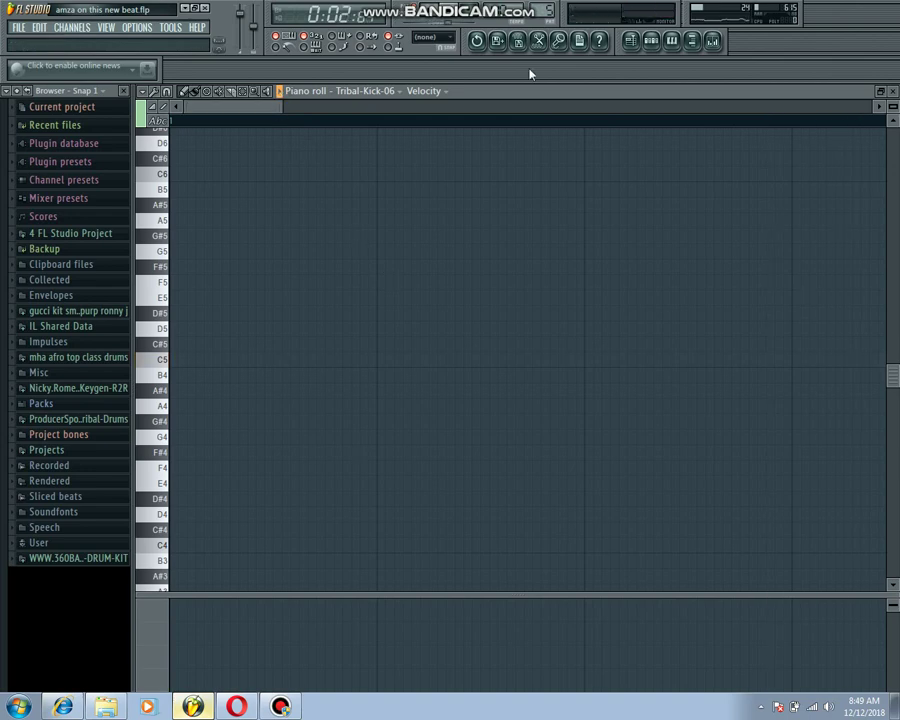
pyautogui.click(894, 92)
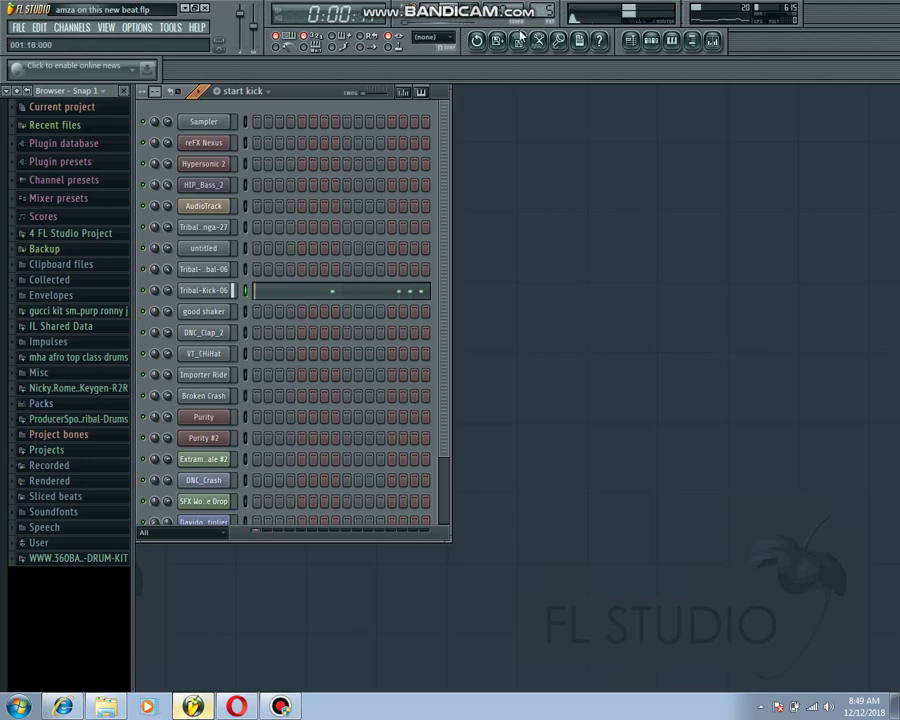
# Play through the drums 1, riser 2 and Pattern 8 patterns one after another
pyautogui.press('KP_Add')
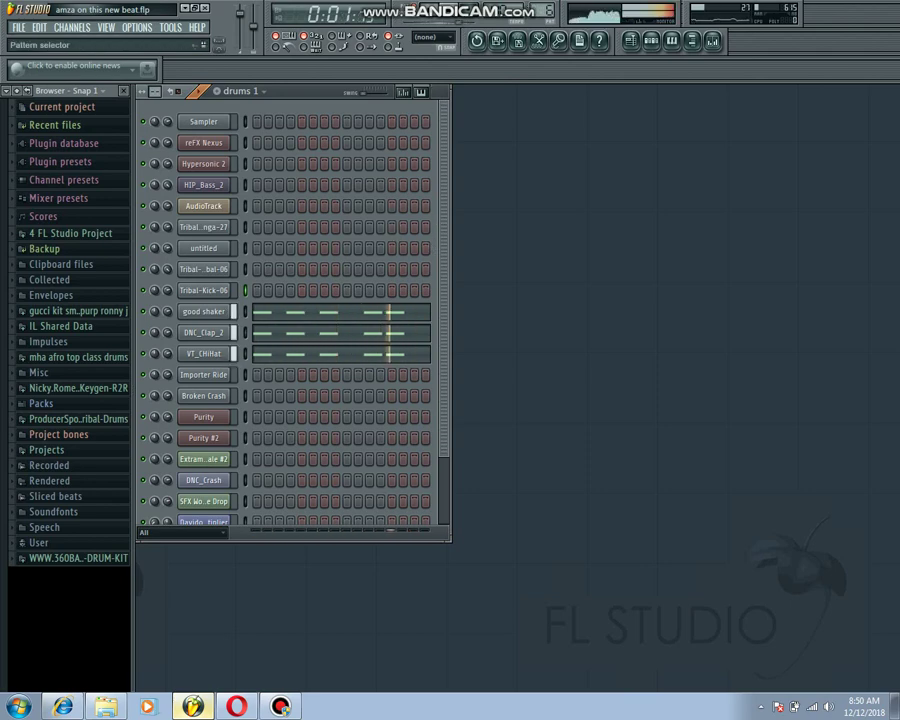
pyautogui.scroll(-2, 425, 37)
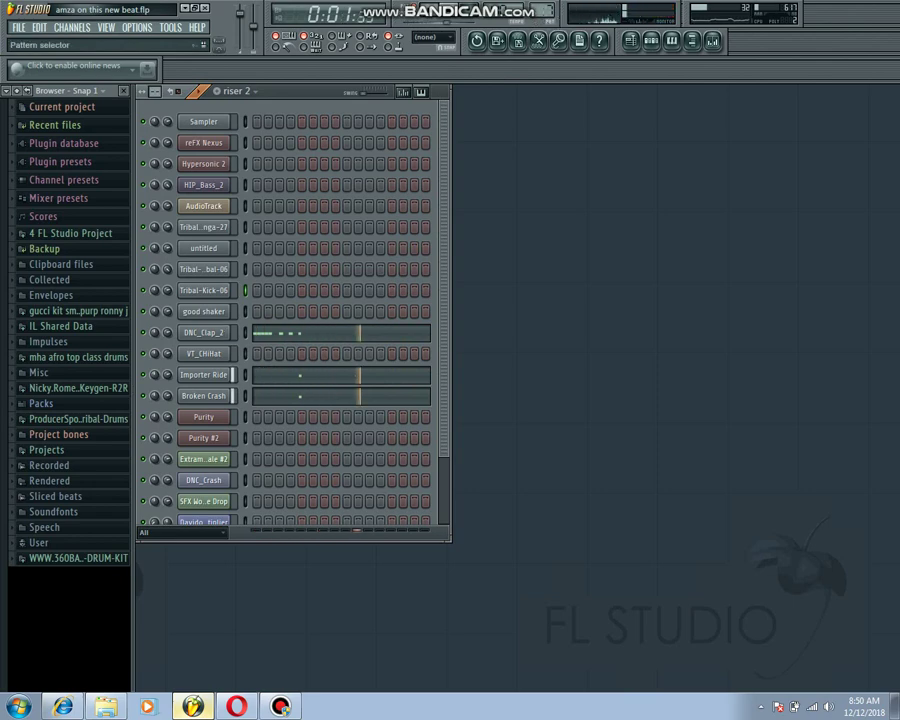
pyautogui.scroll(-1, 425, 37)
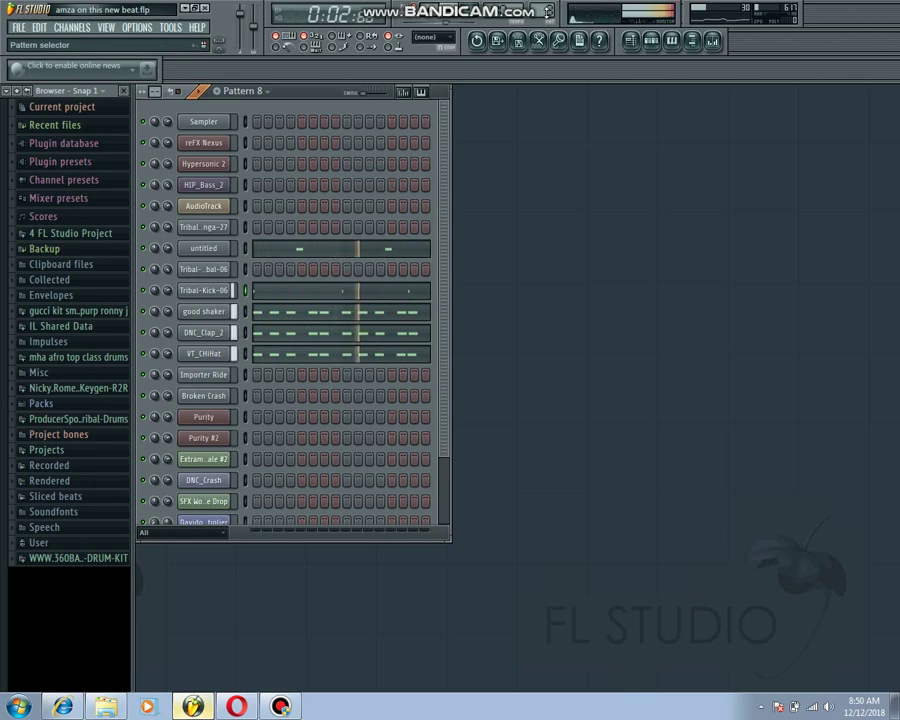
# Switch to Pattern 9 and view its Purity notes zoomed out in the piano roll, removing the stray F5 note
pyautogui.press('KP_Add')
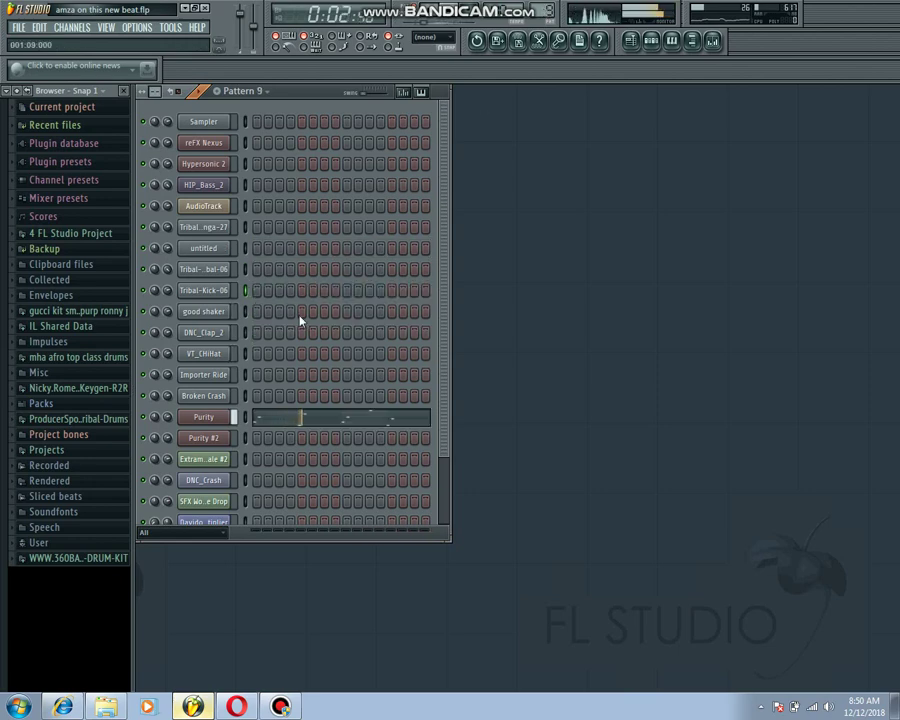
pyautogui.click(284, 421)
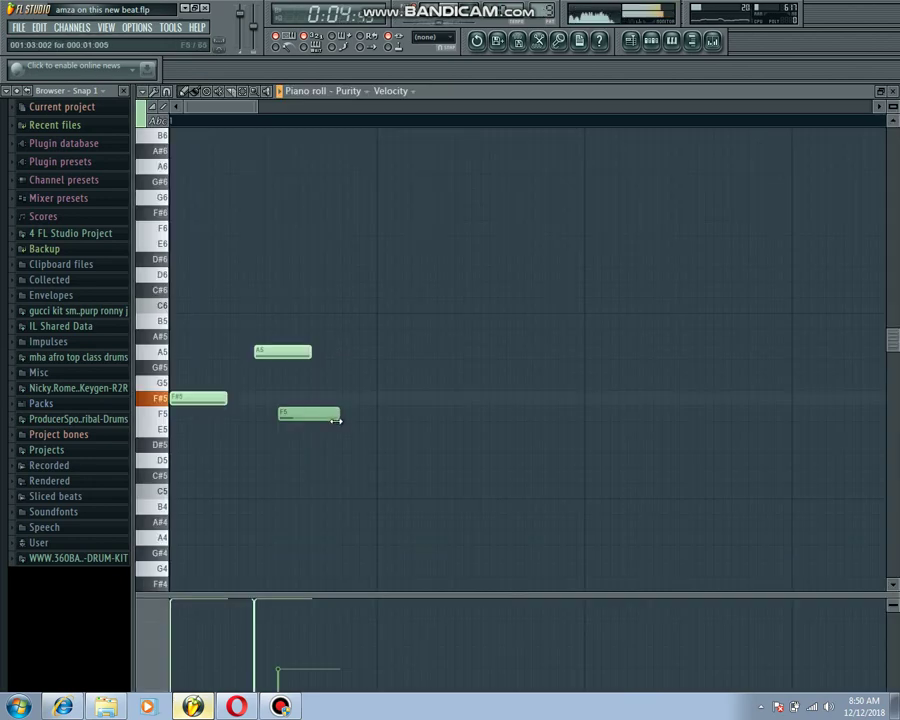
pyautogui.rightClick(330, 415)
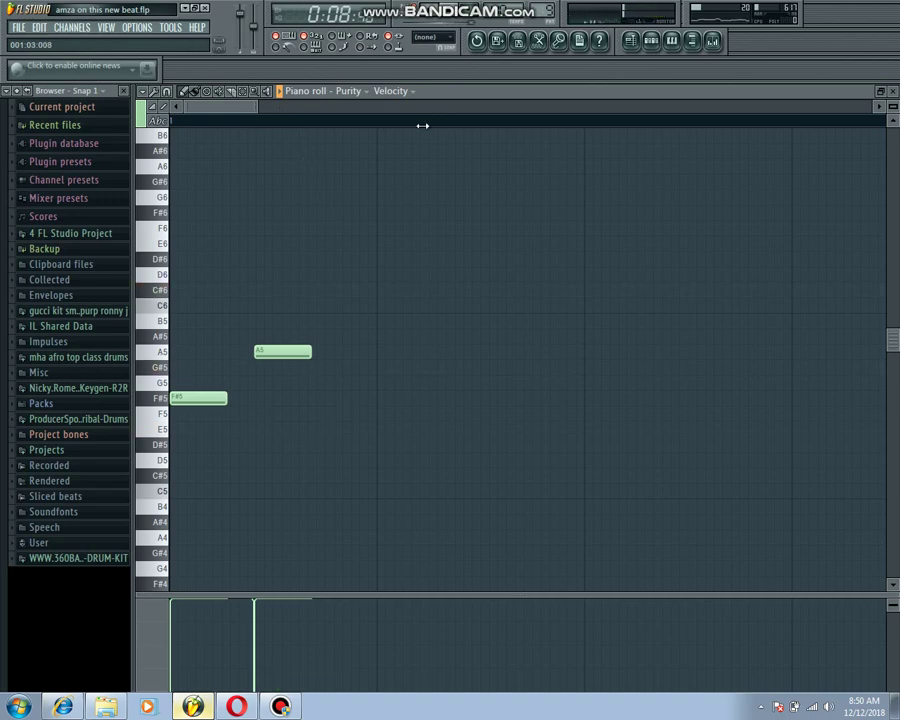
pyautogui.moveTo(262, 110); pyautogui.dragTo(473, 110)
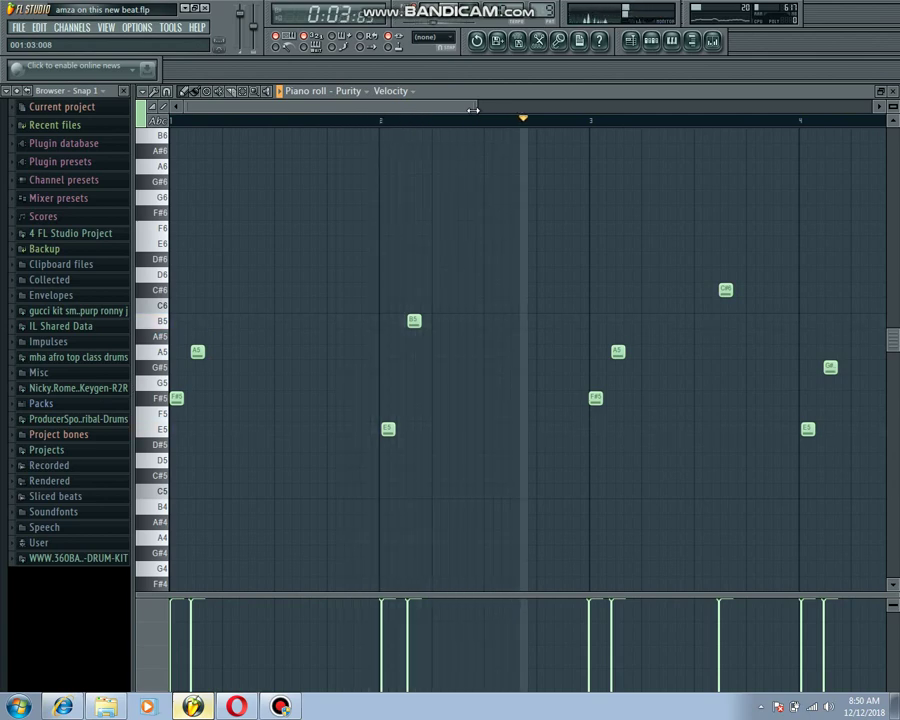
# Fit all four bars of Pattern 9's Purity notes in the piano roll view, and close the piano roll
pyautogui.moveTo(474, 110); pyautogui.dragTo(504, 107)
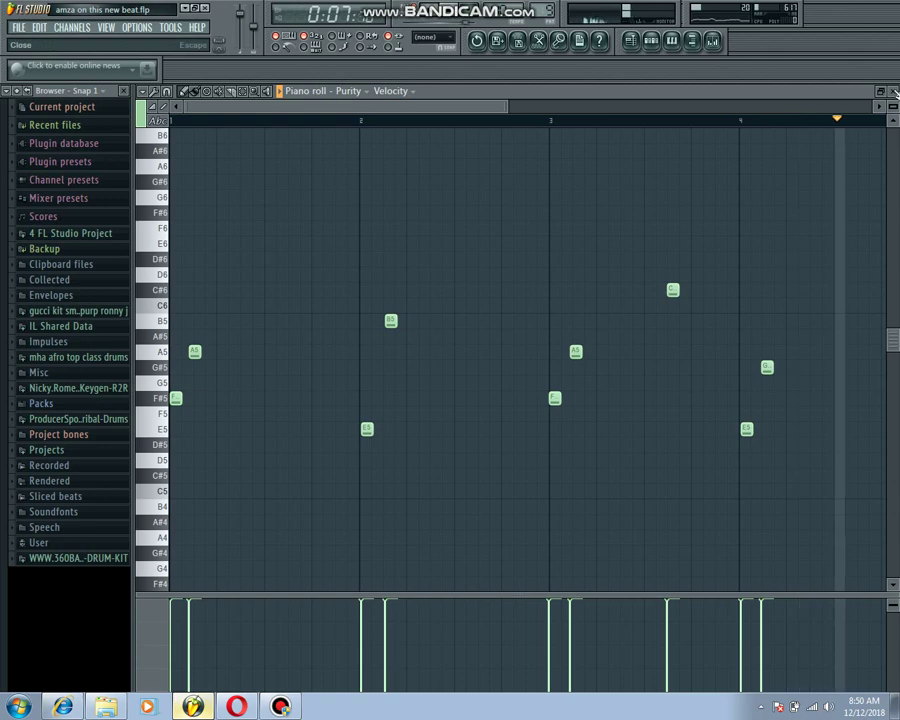
pyautogui.press('F7')
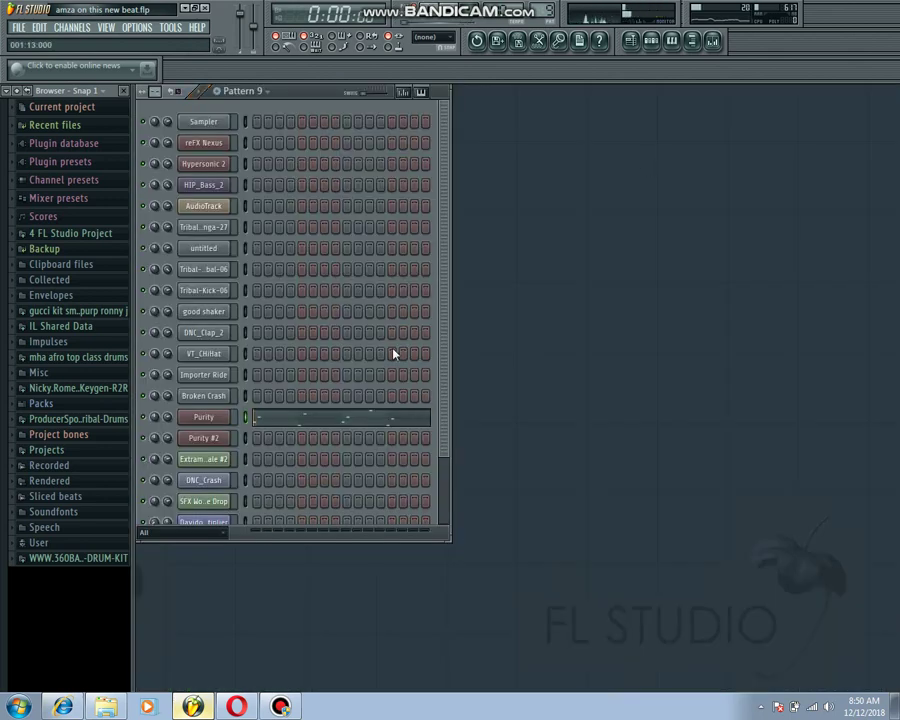
# Switch to Pattern 10, play it while viewing all its Purity #2 chords in the piano roll, and close the piano roll
pyautogui.scroll(1, 385, 8)
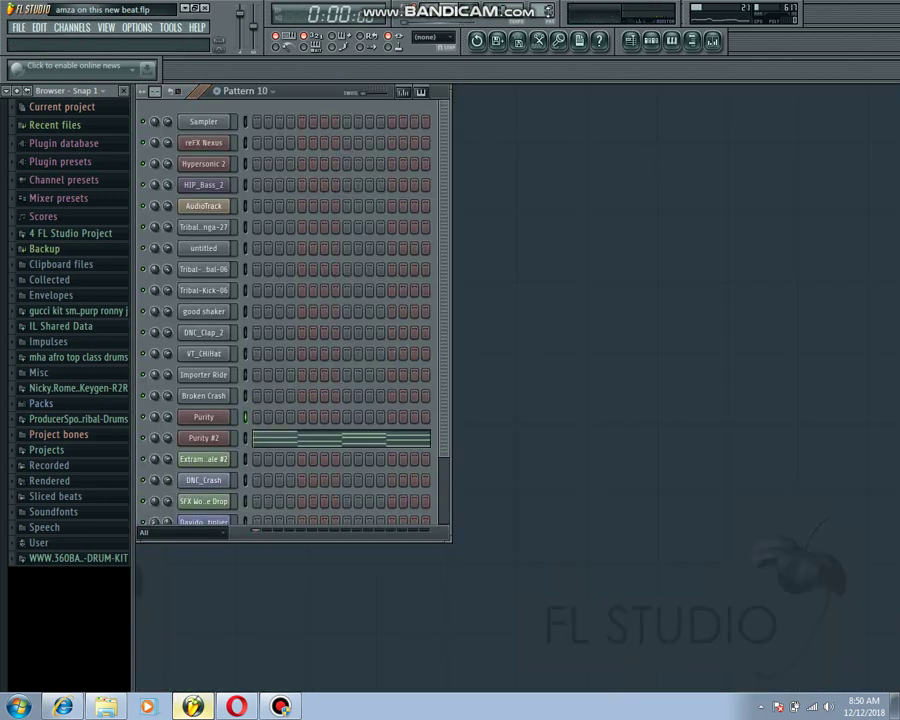
pyautogui.click(402, 440)
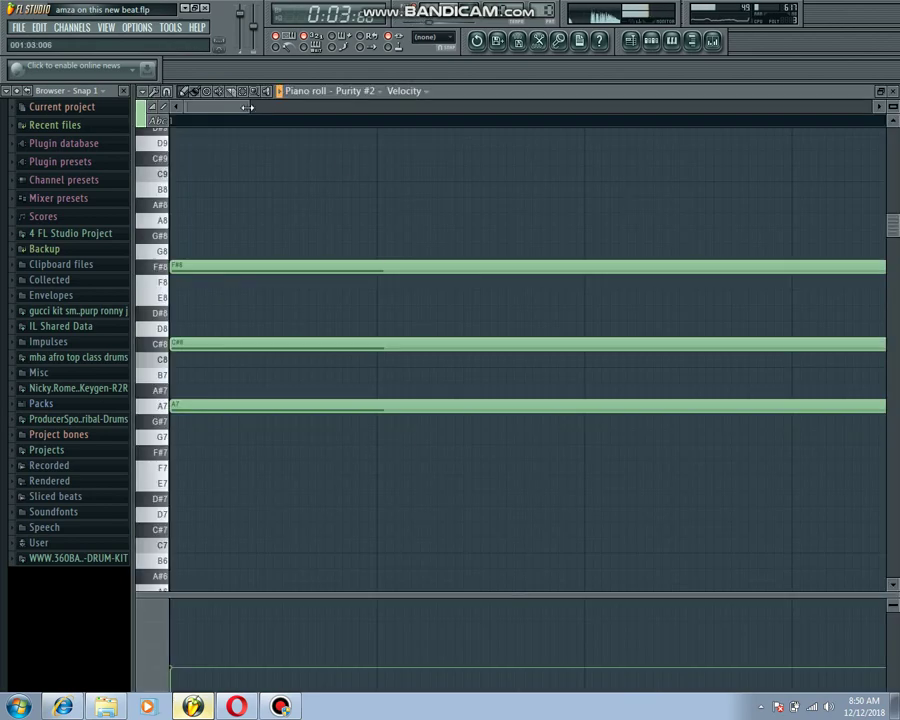
pyautogui.moveTo(591, 100); pyautogui.dragTo(597, 104)
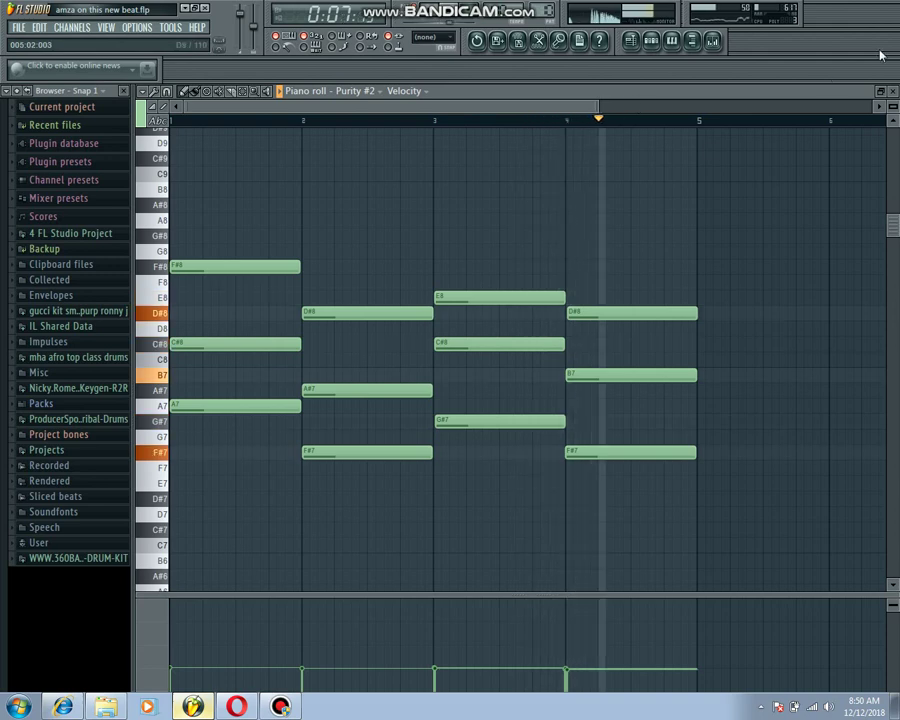
pyautogui.press('space')
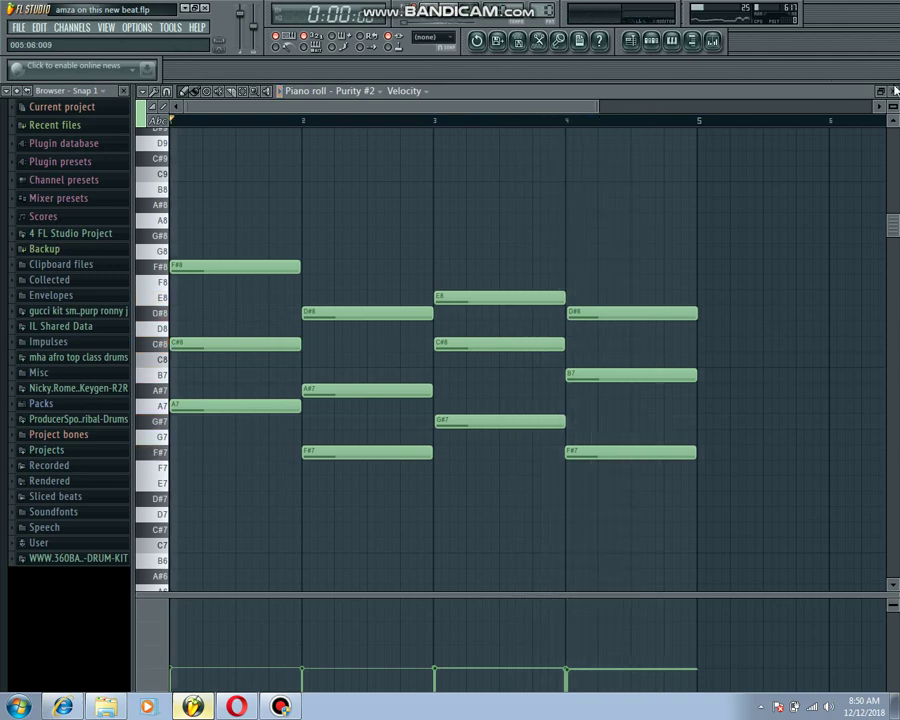
pyautogui.click(893, 91)
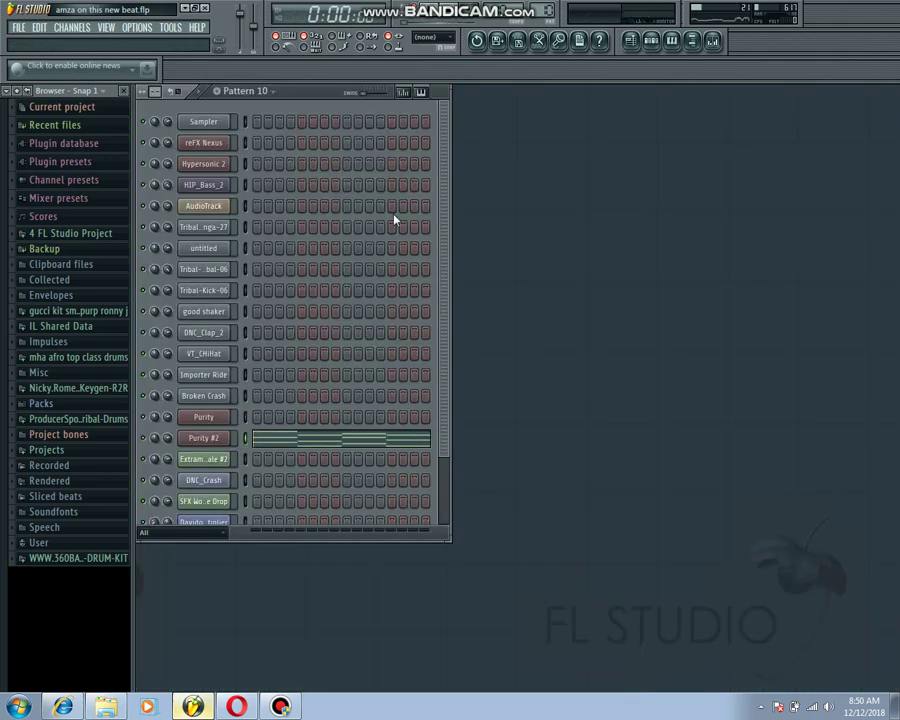
# Open the playlist, play the song arrangement from the start to about bar 39, and stop playback
pyautogui.click(630, 41)
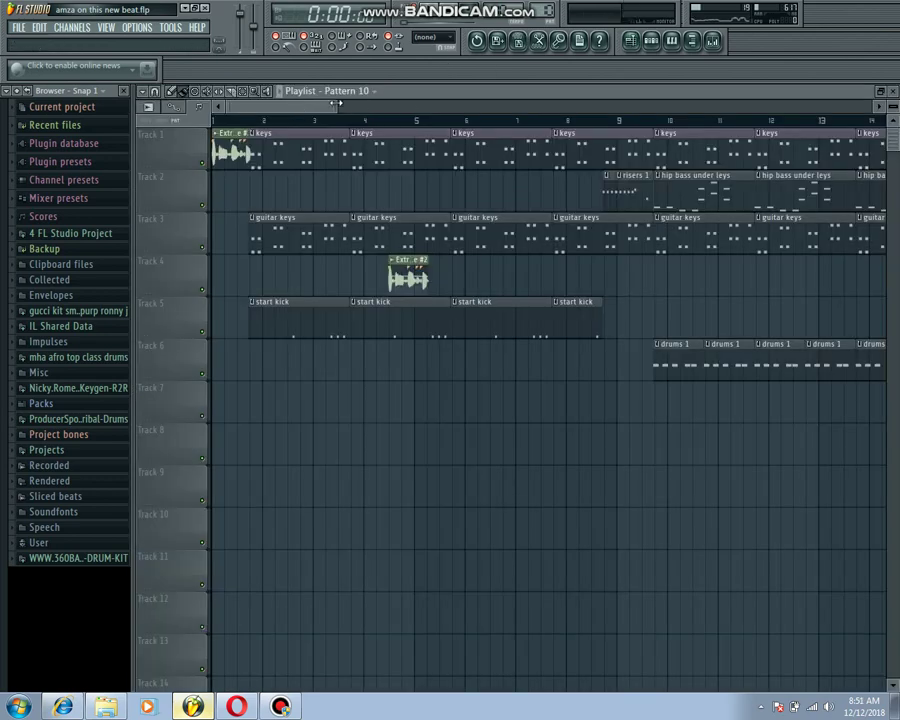
pyautogui.scroll(-2, 210, 144)
pyautogui.press('space')
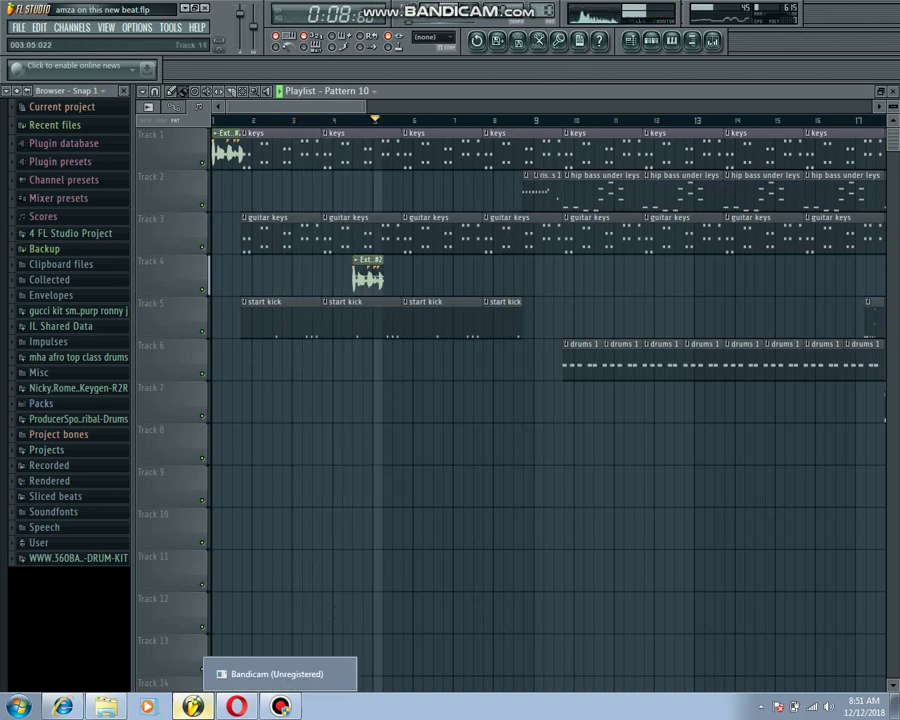
pyautogui.click(281, 706)
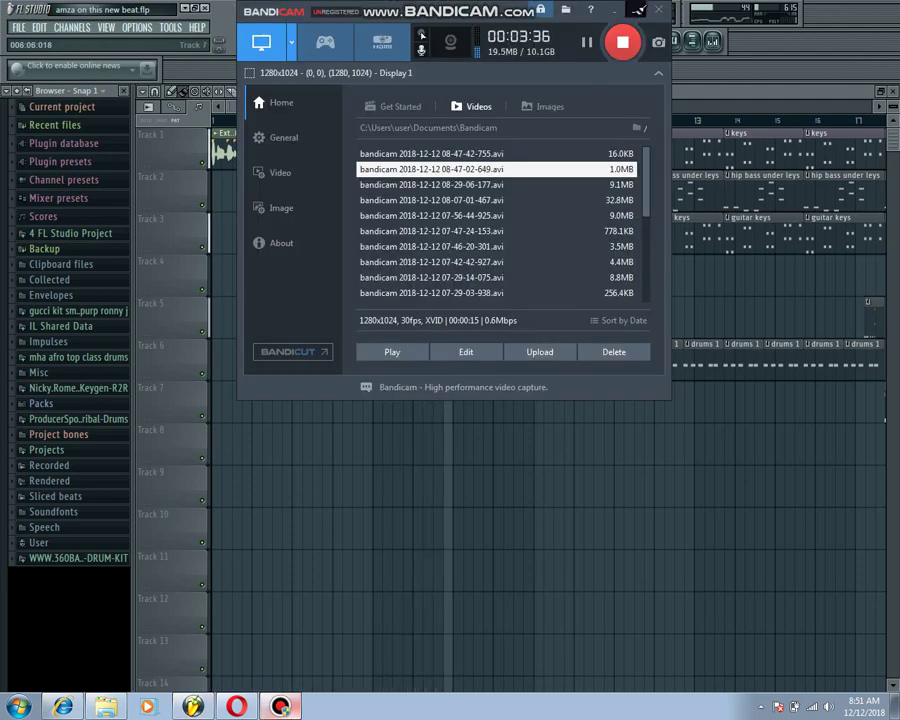
pyautogui.click(636, 15)
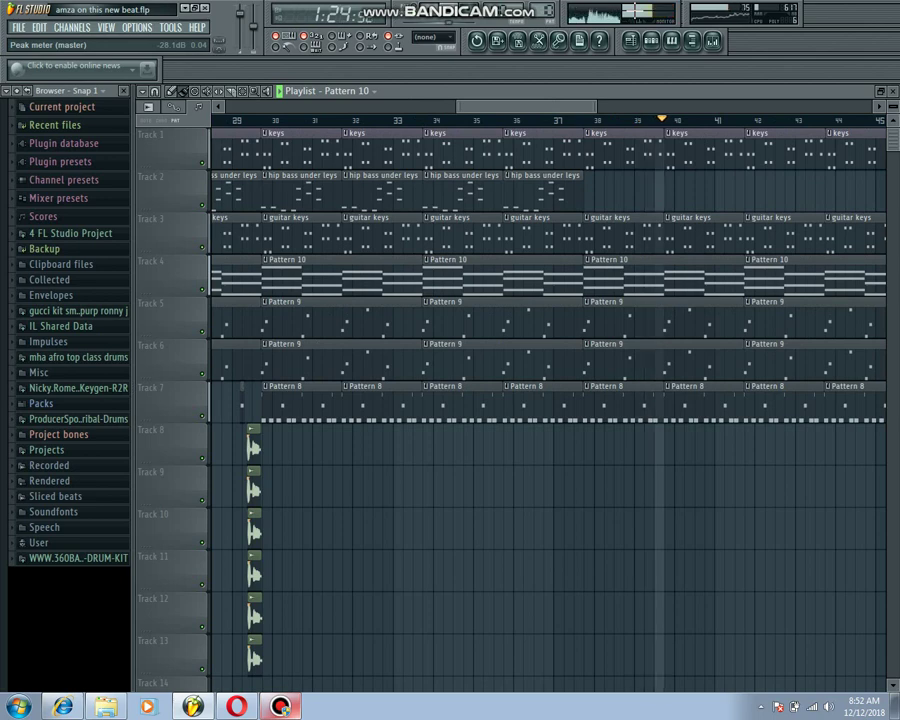
pyautogui.press('space')
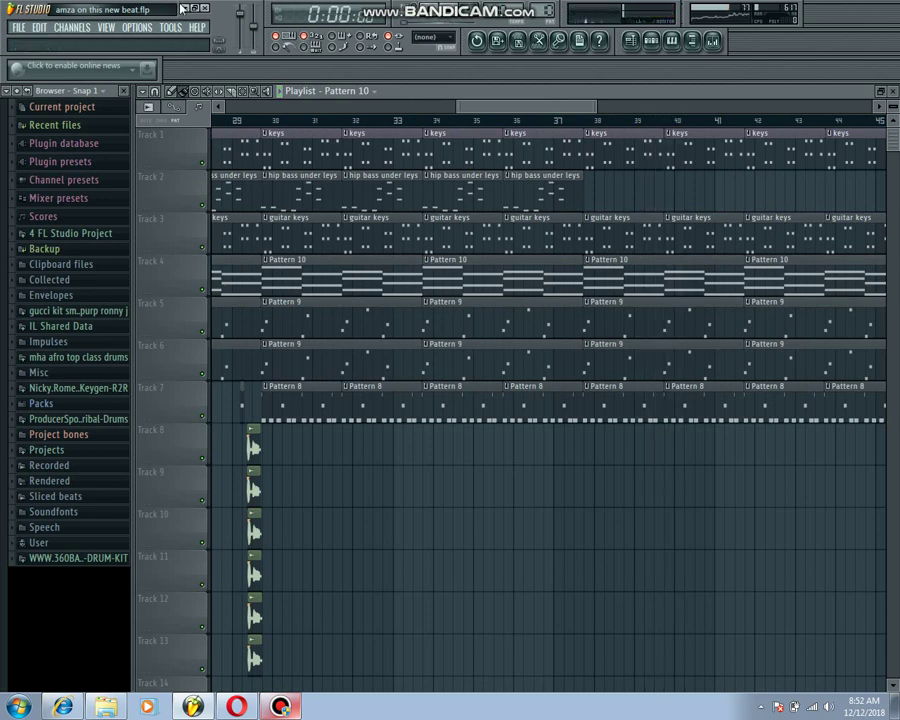
# Add a Speech synthesizer channel, enter the producer's name within the phrase "IS YOR BOY ... ON THIS BEAT", and preview the speech
pyautogui.click(65, 33)
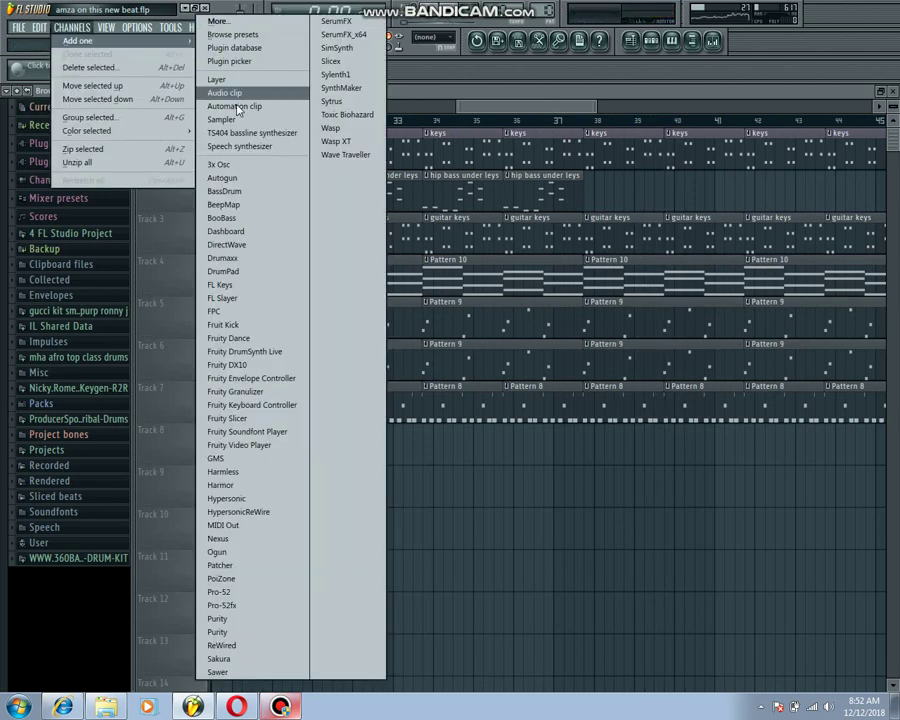
pyautogui.click(259, 146)
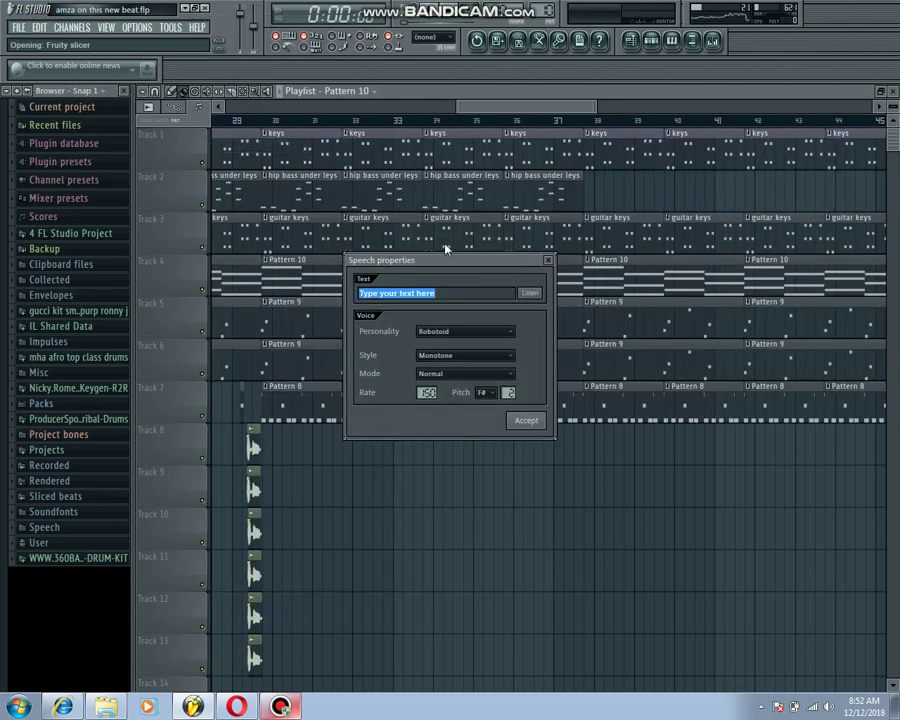
pyautogui.write('Is')
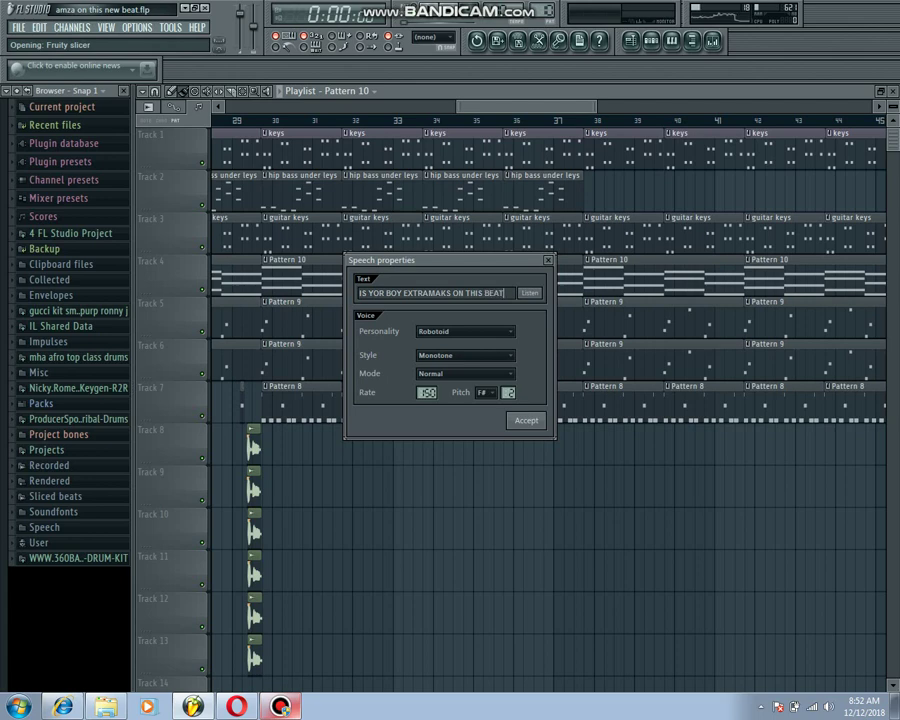
pyautogui.click(532, 293)
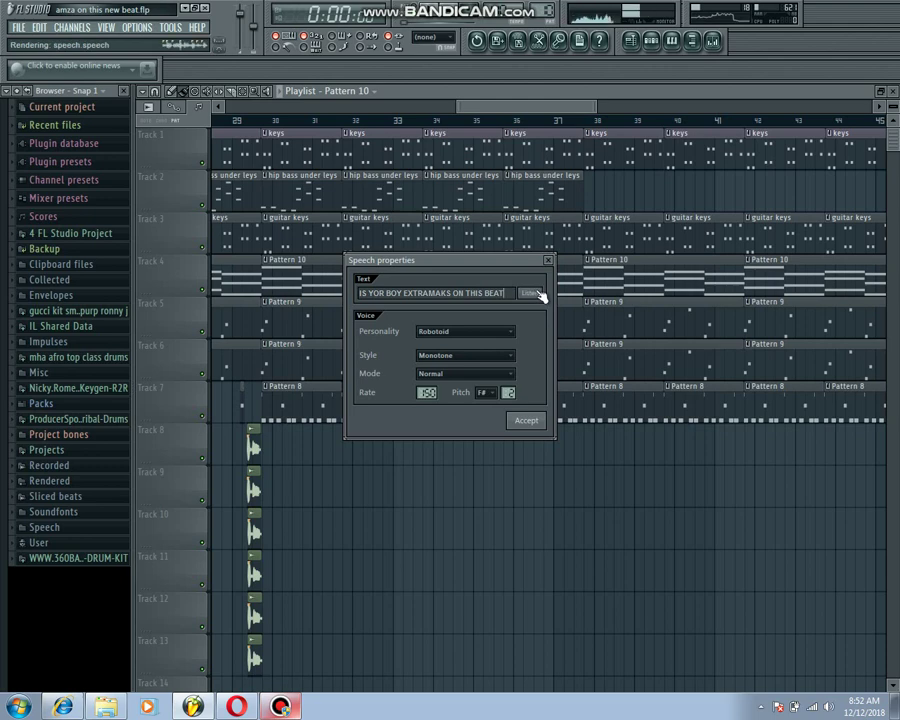
# Replace the speech text with "PLEASE SUBSCRIBE" and close the speech properties without accepting it
pyautogui.press('BackSpace')
pyautogui.press('BackSpace')
pyautogui.press('BackSpace')
pyautogui.press('BackSpace')
pyautogui.press('BackSpace')
pyautogui.press('BackSpace')
pyautogui.press('BackSpace')
pyautogui.press('BackSpace')
pyautogui.press('BackSpace')
pyautogui.press('BackSpace')
pyautogui.press('BackSpace')
pyautogui.press('BackSpace')
pyautogui.press('BackSpace')
pyautogui.press('BackSpace')
pyautogui.press('BackSpace')
pyautogui.press('BackSpace')
pyautogui.press('BackSpace')
pyautogui.press('BackSpace')
pyautogui.press('BackSpace')
pyautogui.press('BackSpace')
pyautogui.press('BackSpace')
pyautogui.press('BackSpace')
pyautogui.press('BackSpace')
pyautogui.press('BackSpace')
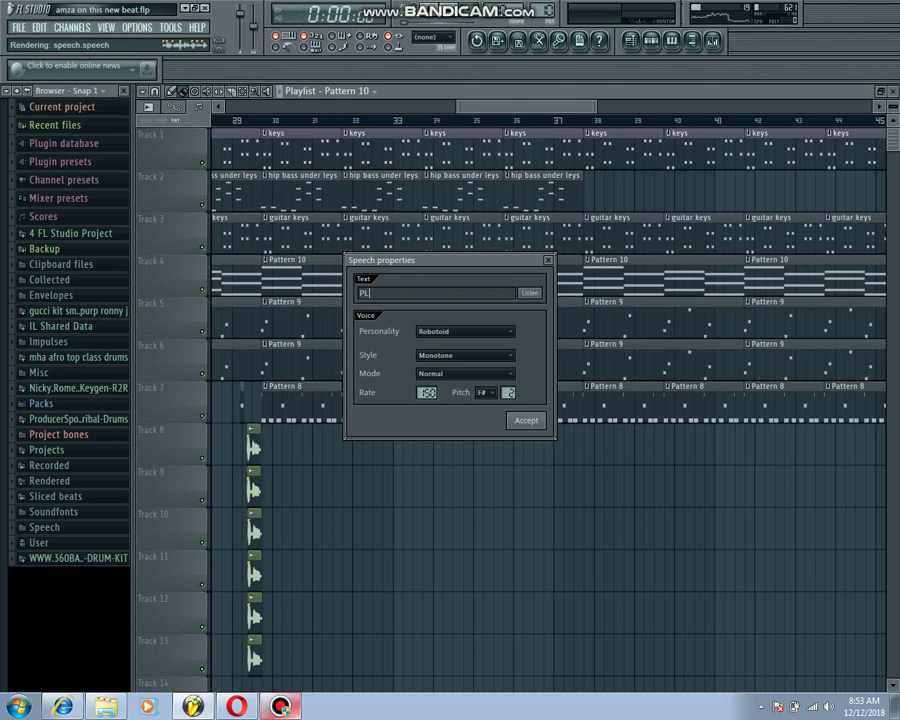
pyautogui.write('PLEAS')
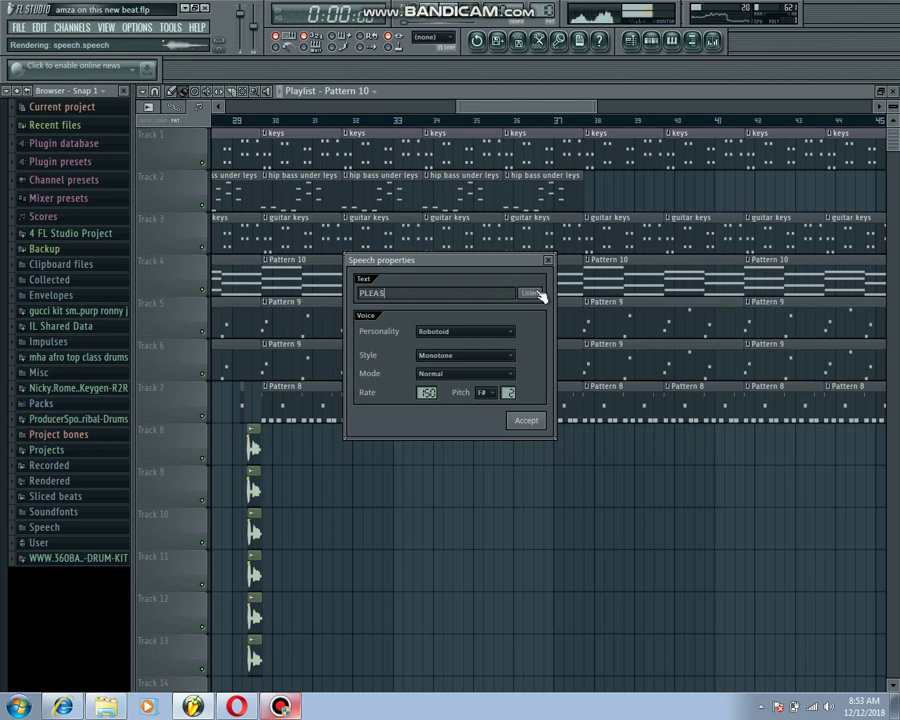
pyautogui.write('E SUBSCRIBE')
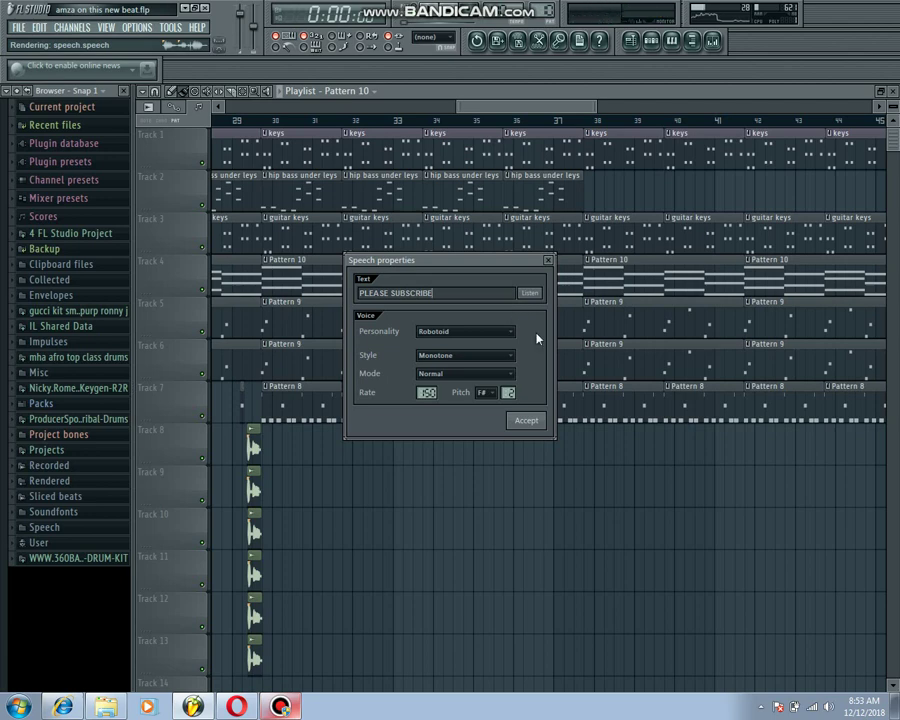
pyautogui.click(548, 261)
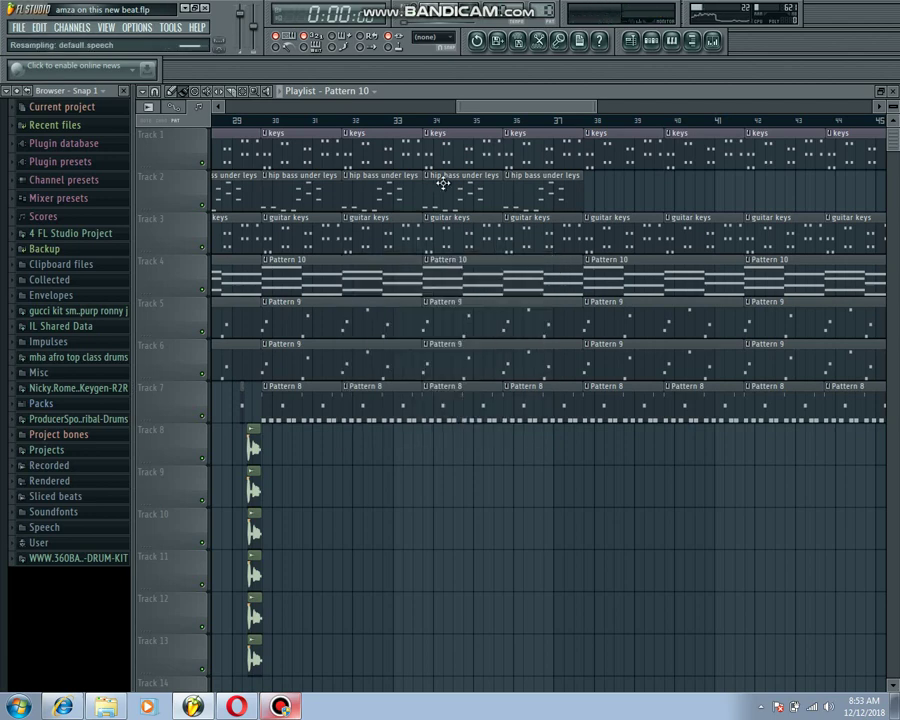
# Delete the Default speech channel from the channel list
pyautogui.click(671, 41)
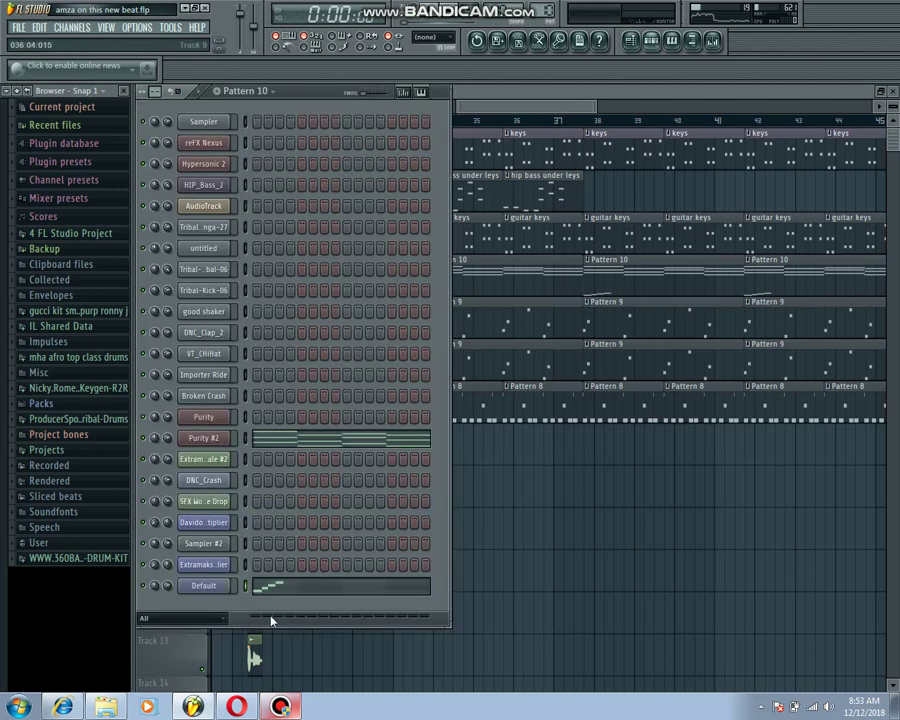
pyautogui.rightClick(223, 594)
pyautogui.click(254, 672)
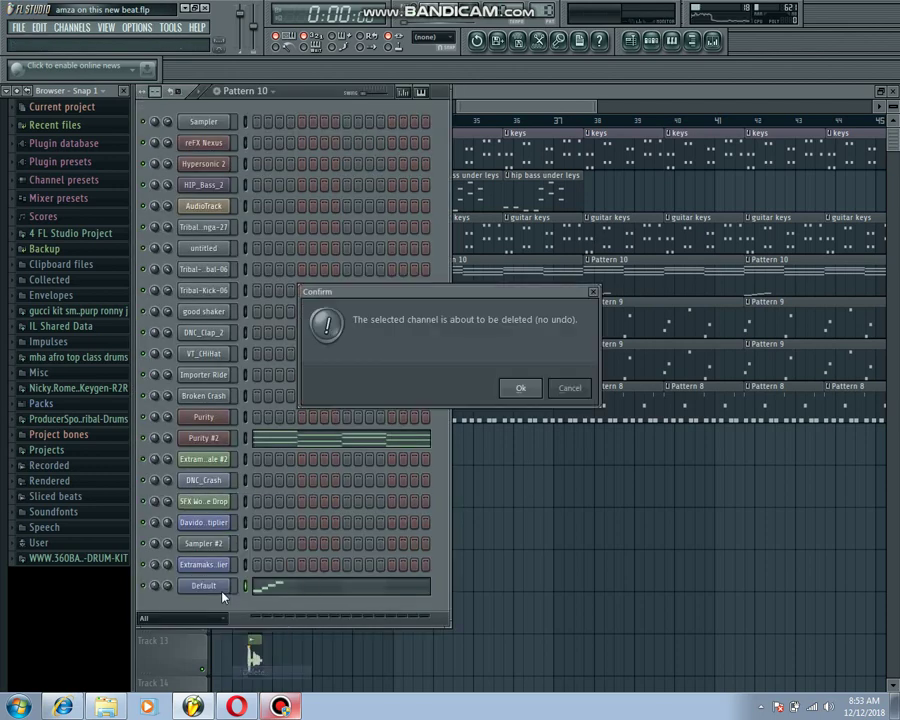
pyautogui.press('Return')
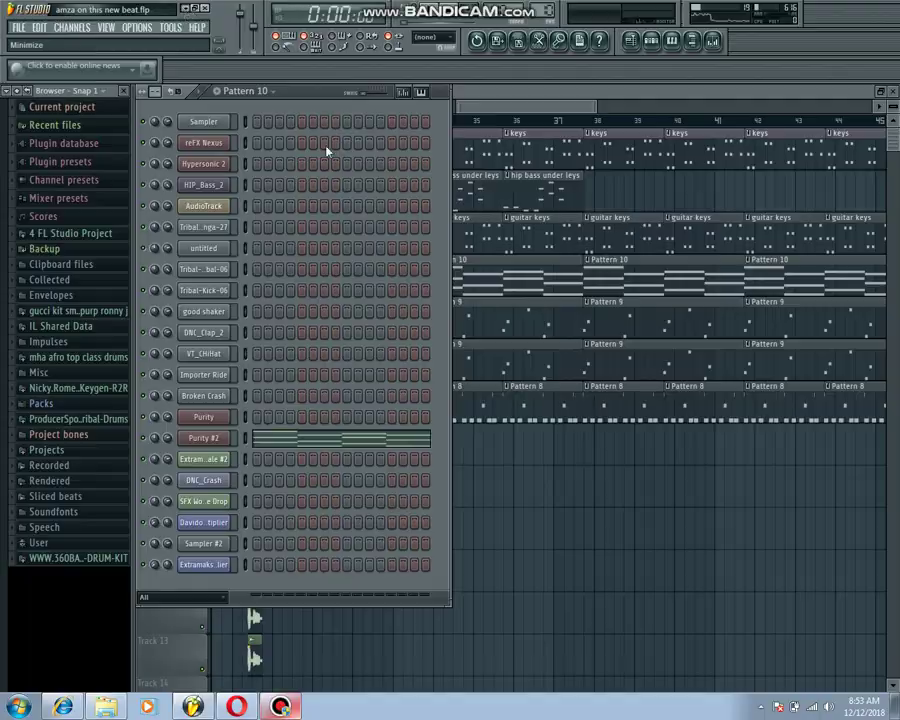
# Switch to the desktop, play the first few seconds of amza new.mp3 in VLC media player, and close the player
pyautogui.click(187, 9)
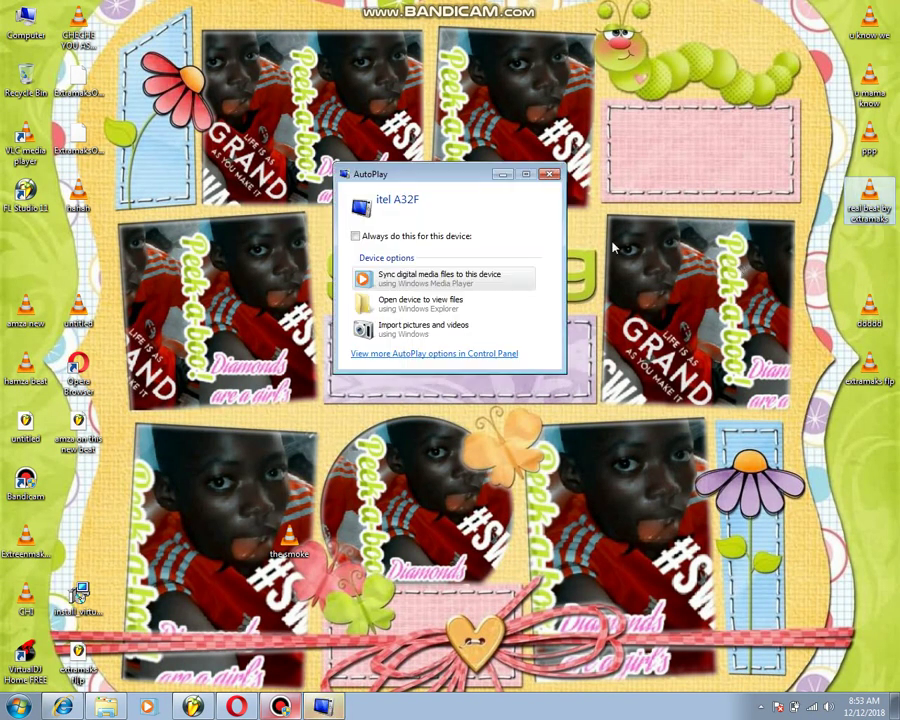
pyautogui.click(882, 220)
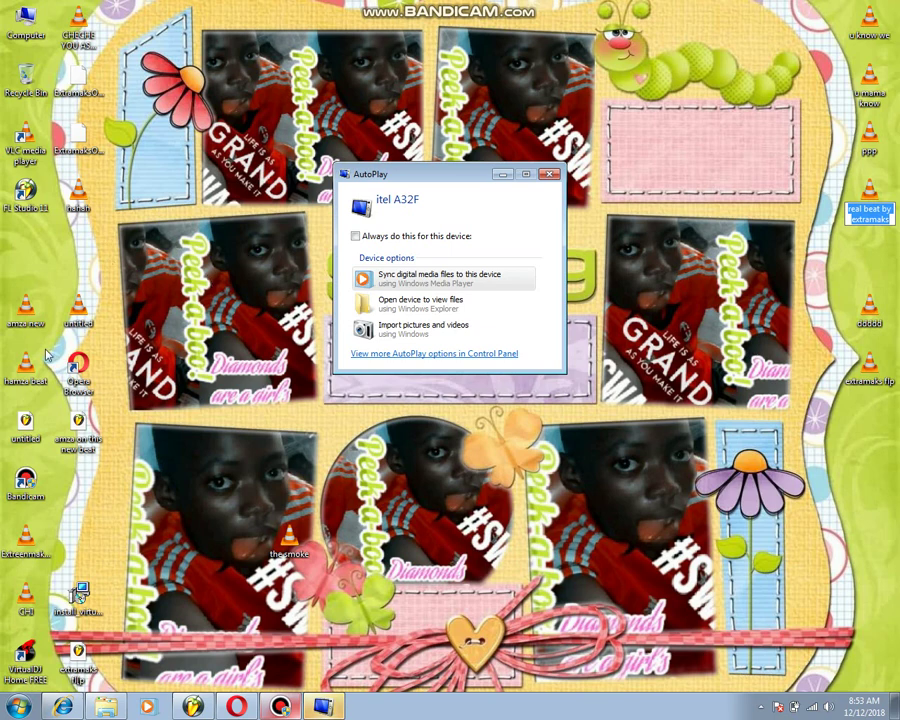
pyautogui.click(30, 322)
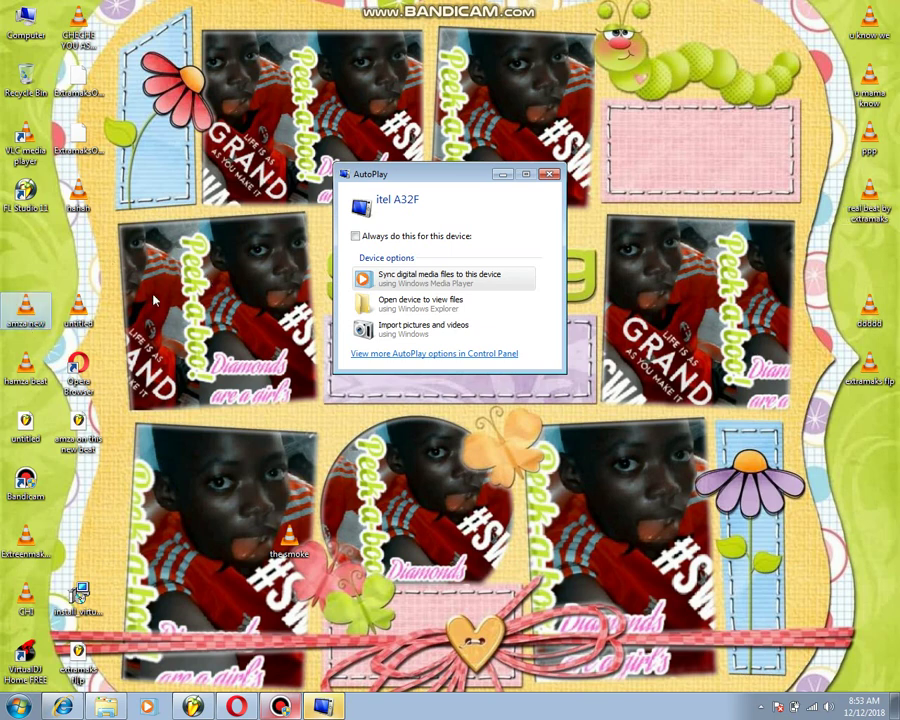
pyautogui.press('Return')
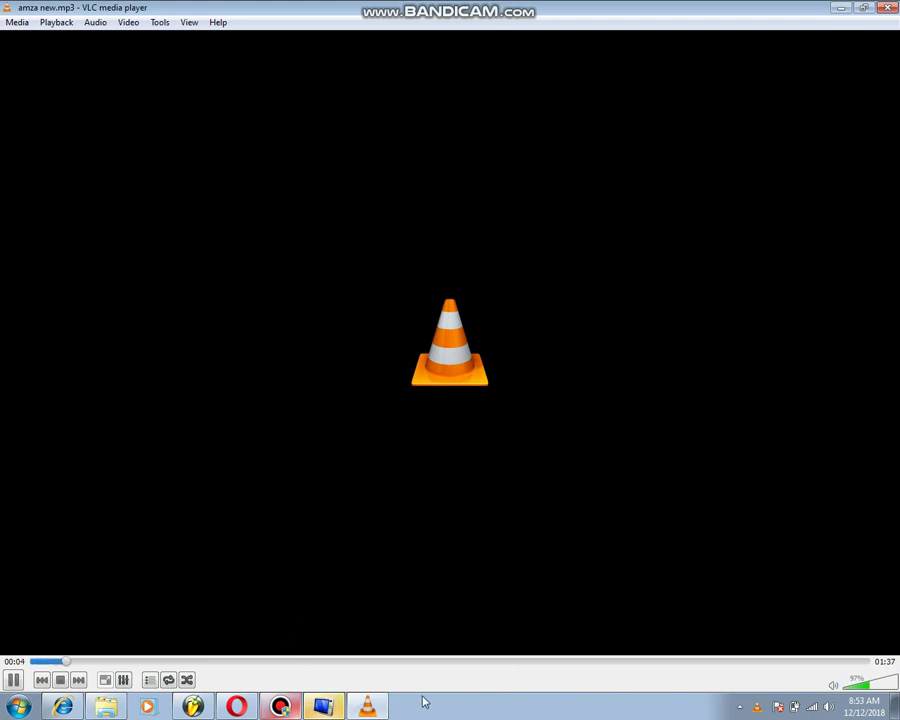
pyautogui.click(887, 8)
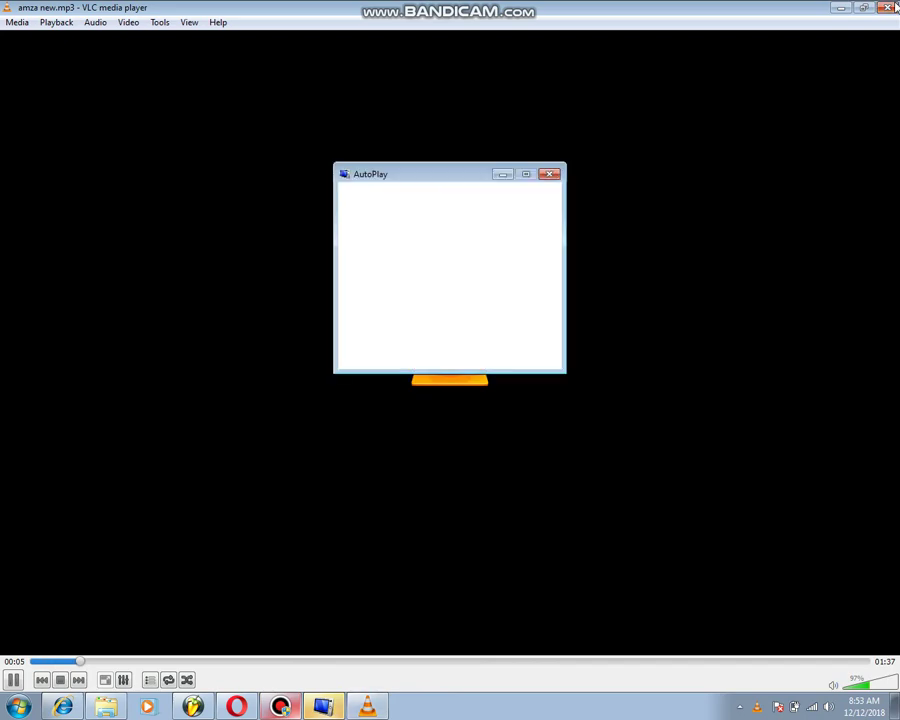